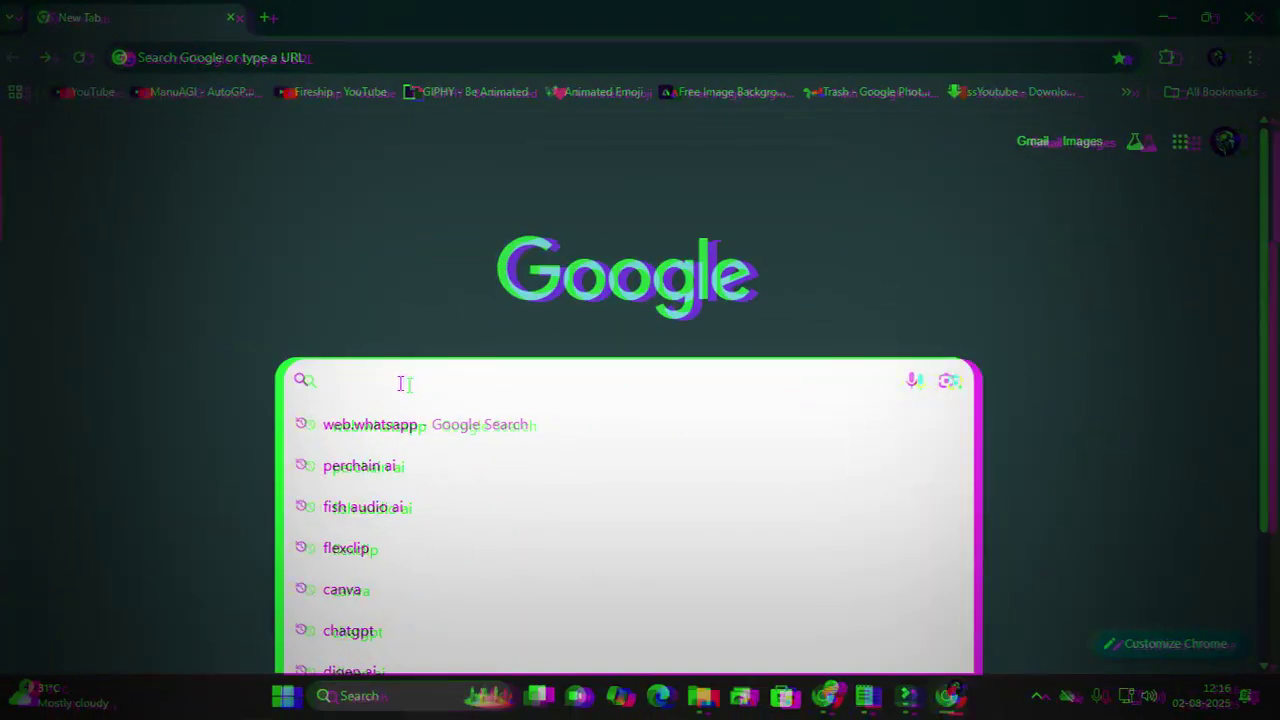
- Search Google for 'Perchance ai' and open the AI Character Generator (free, no sign-up, unlimited) result
text(Per)
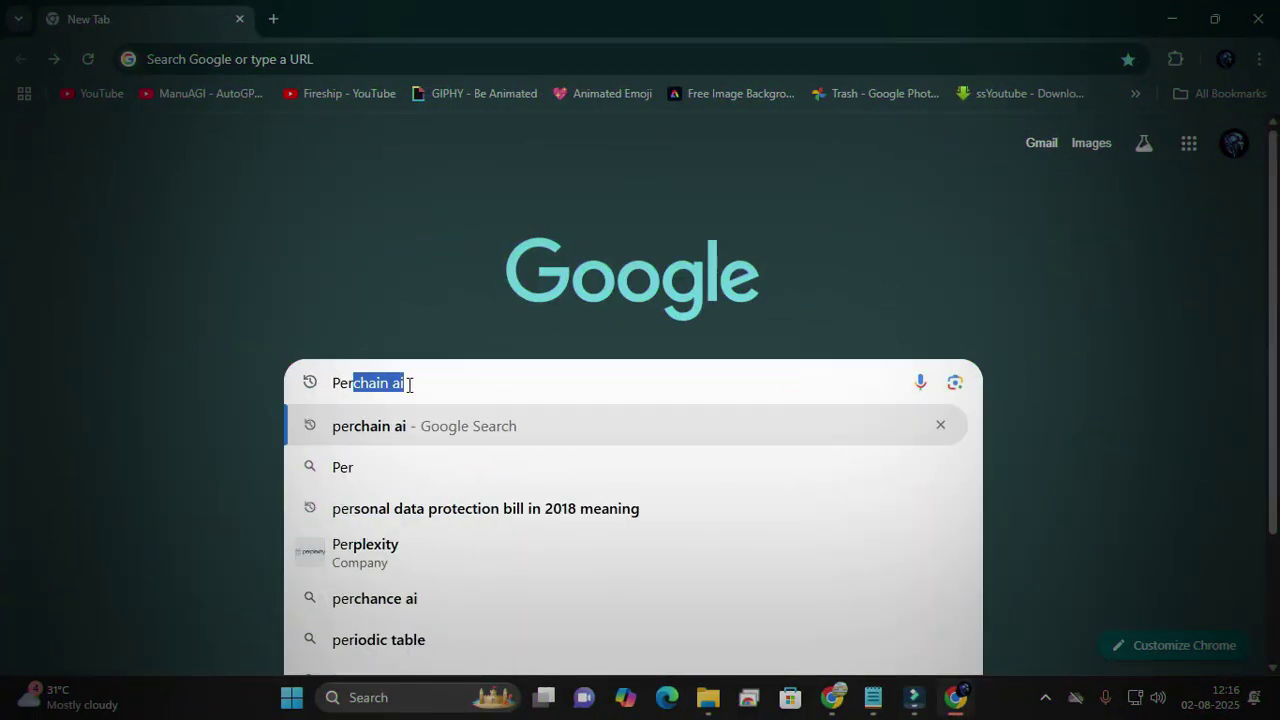
text(chance ai)
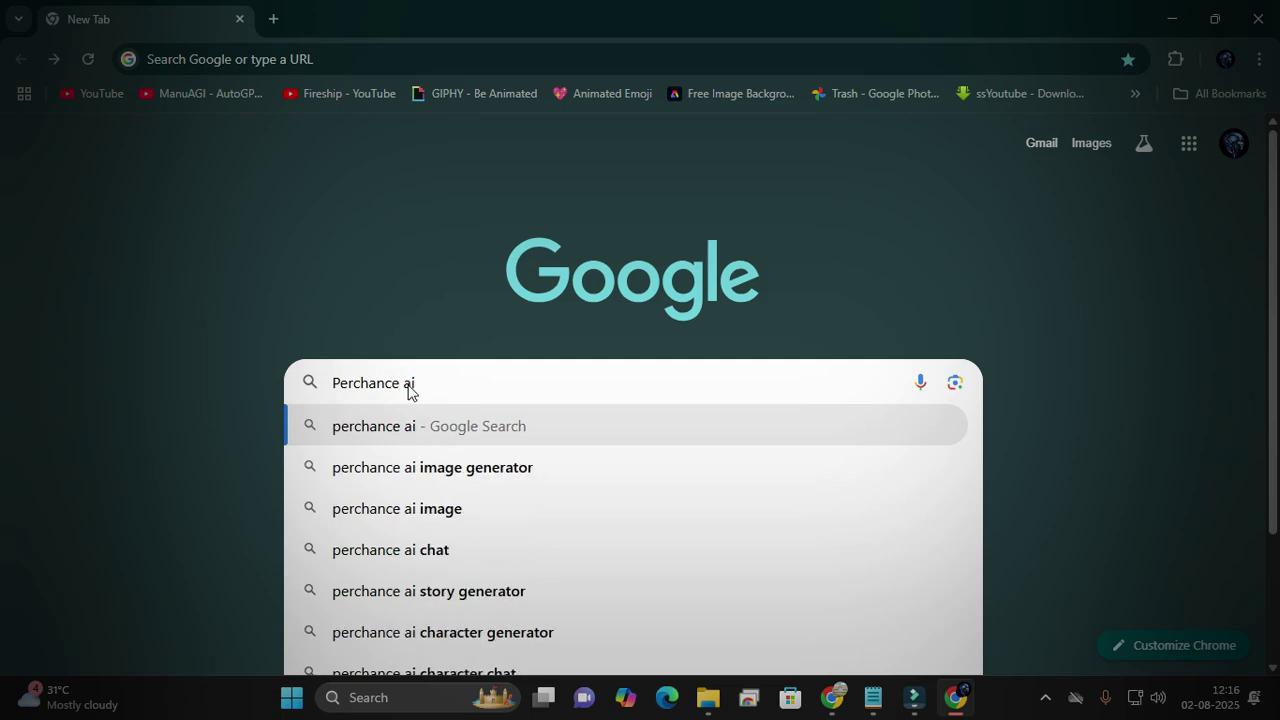
key(Return)
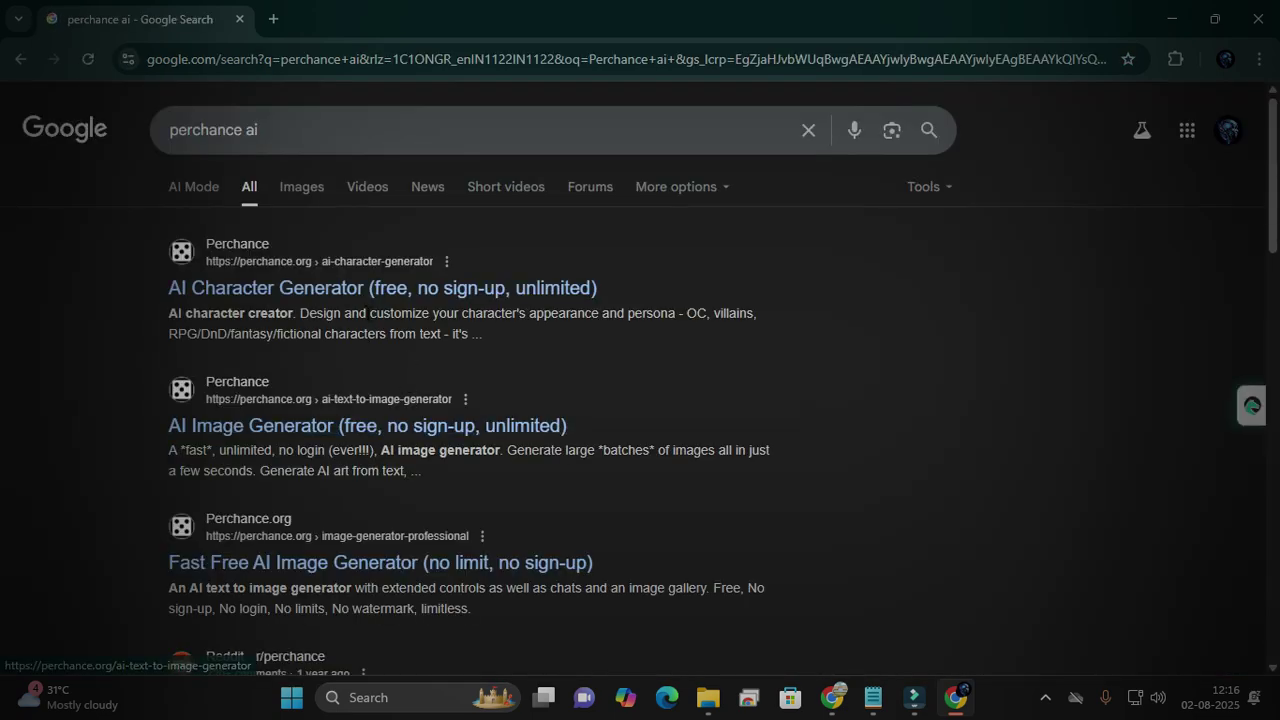
click(295, 289)
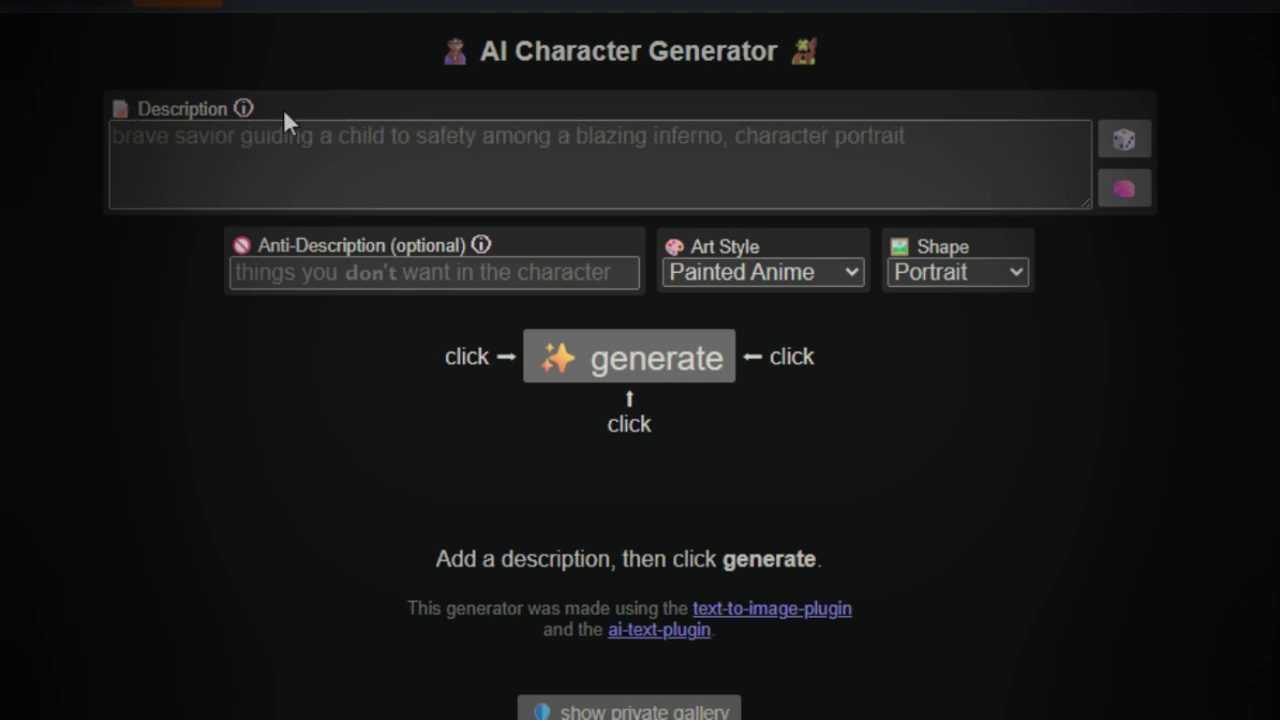
- Start the motorcycle-chase spy description and look through the Add style and Add effect presets
click(272, 138)
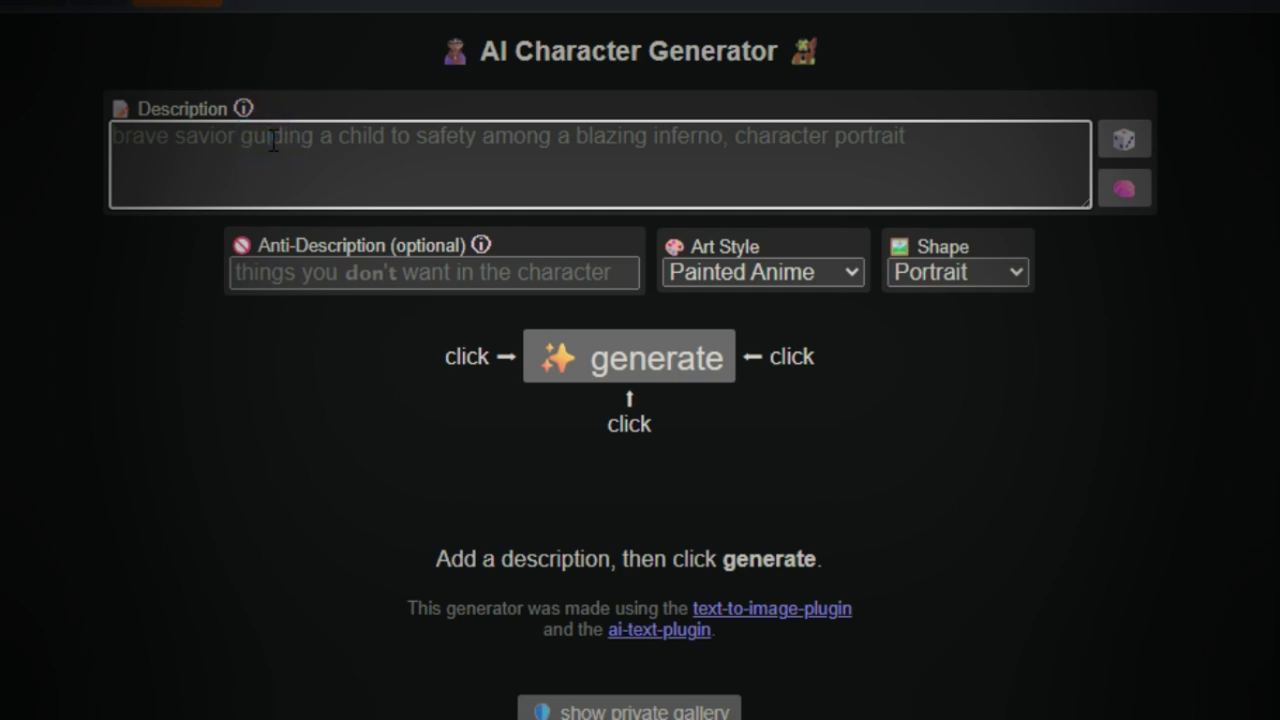
click(180, 229)
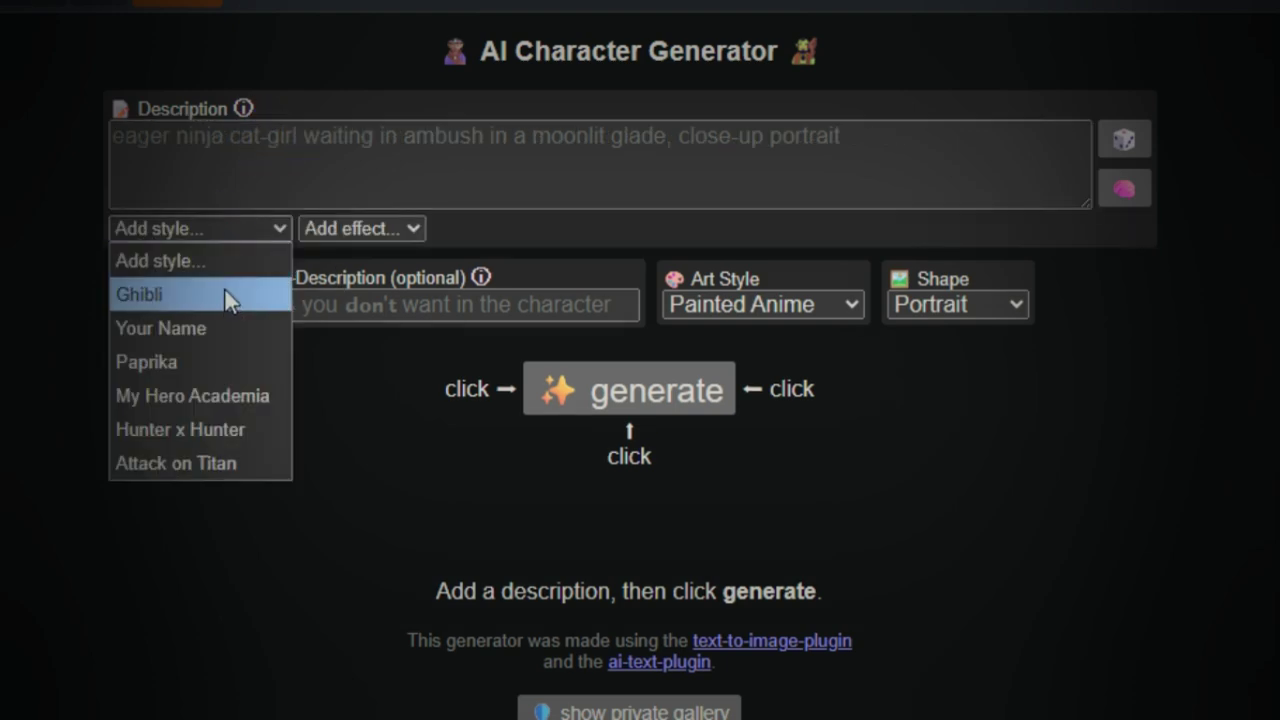
click(353, 229)
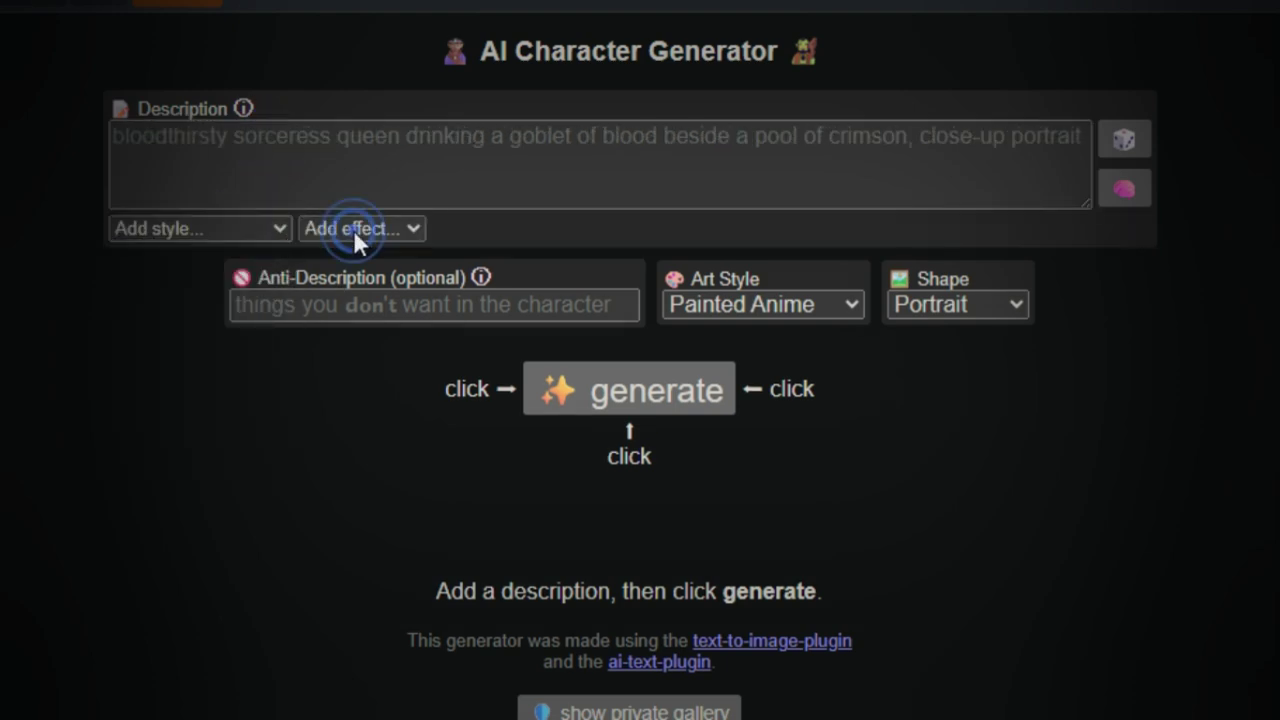
click(355, 229)
click(361, 231)
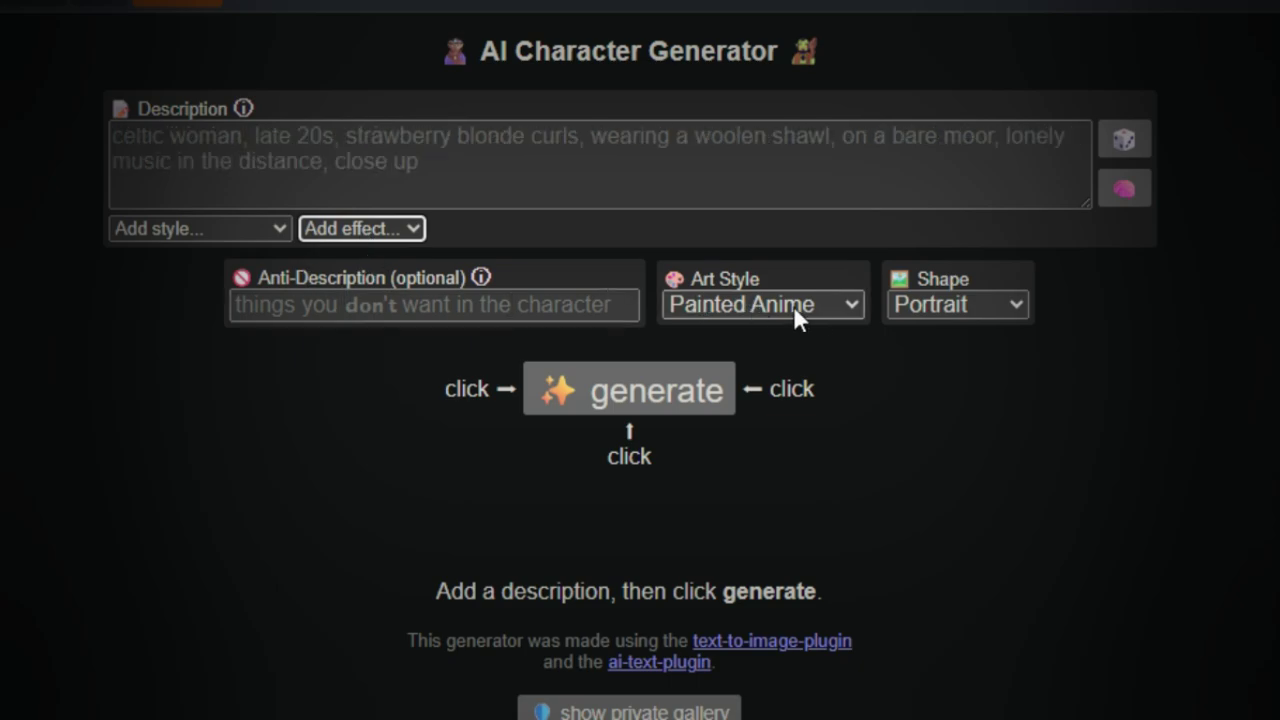
- Review the Art Style and Shape lists to settle the scene's image settings
click(838, 307)
scroll(817, 388, down, 15)
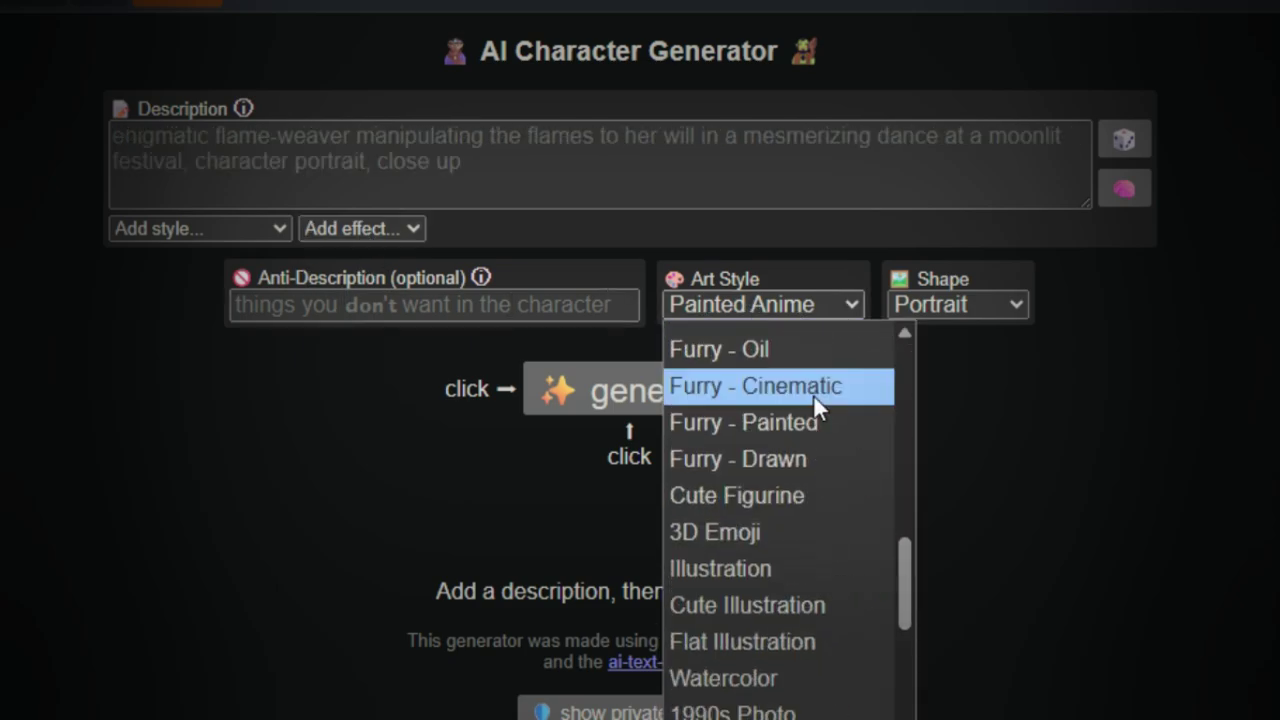
click(793, 303)
click(952, 303)
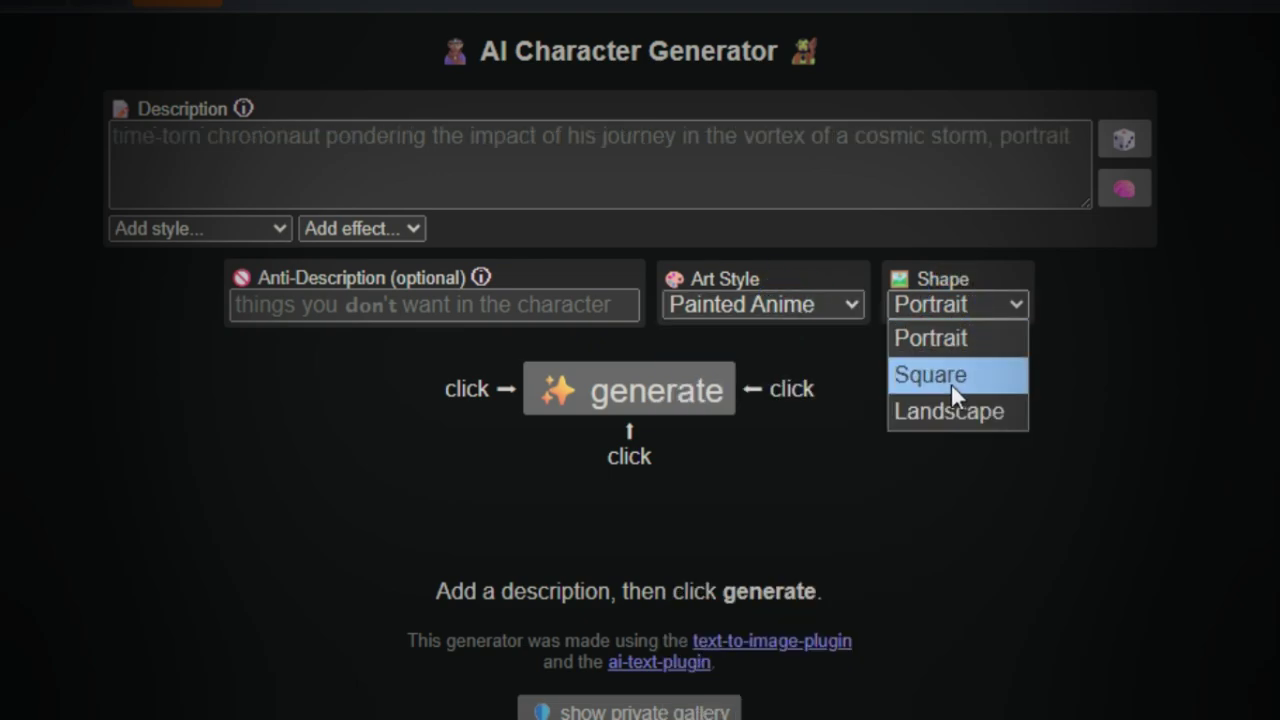
click(952, 307)
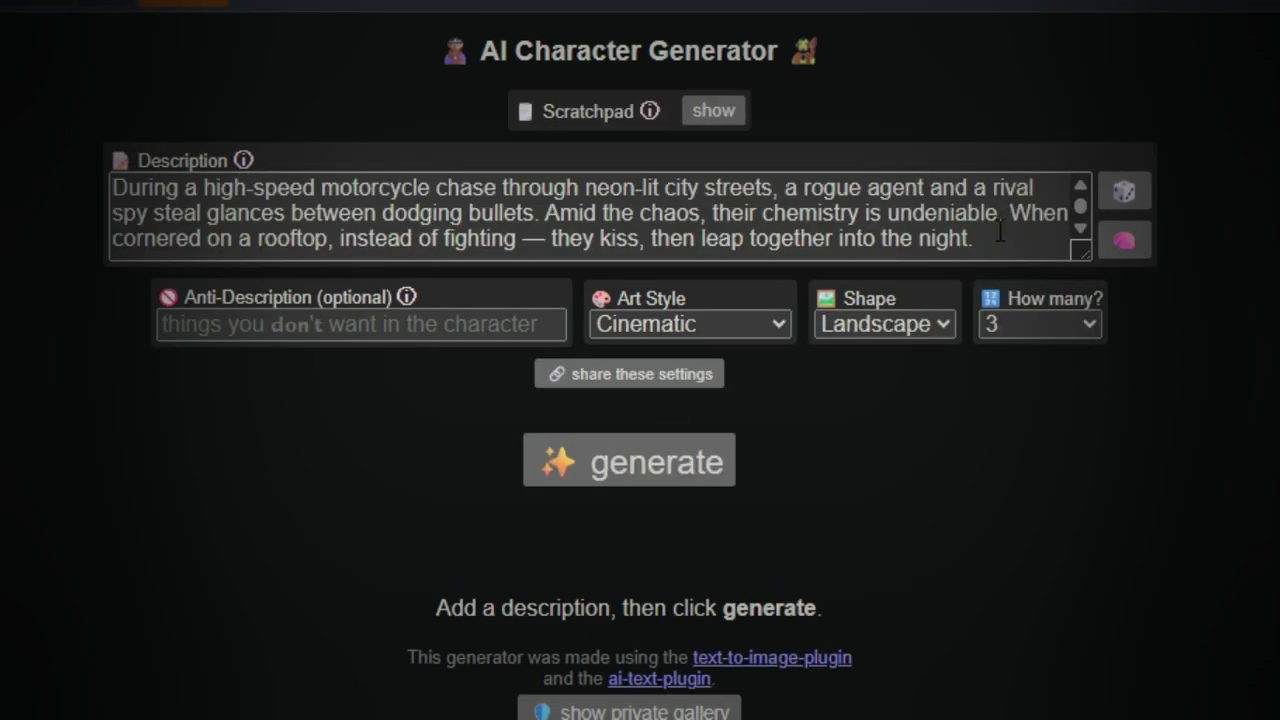
- Paste the foggy Celtic stone circle and hooded druid prompt over the spy romance description
key(ctrl+a)
text("Foggy Celtic stone circle, strange carvings glowing in the mist, a hooded druid figure in the distance")
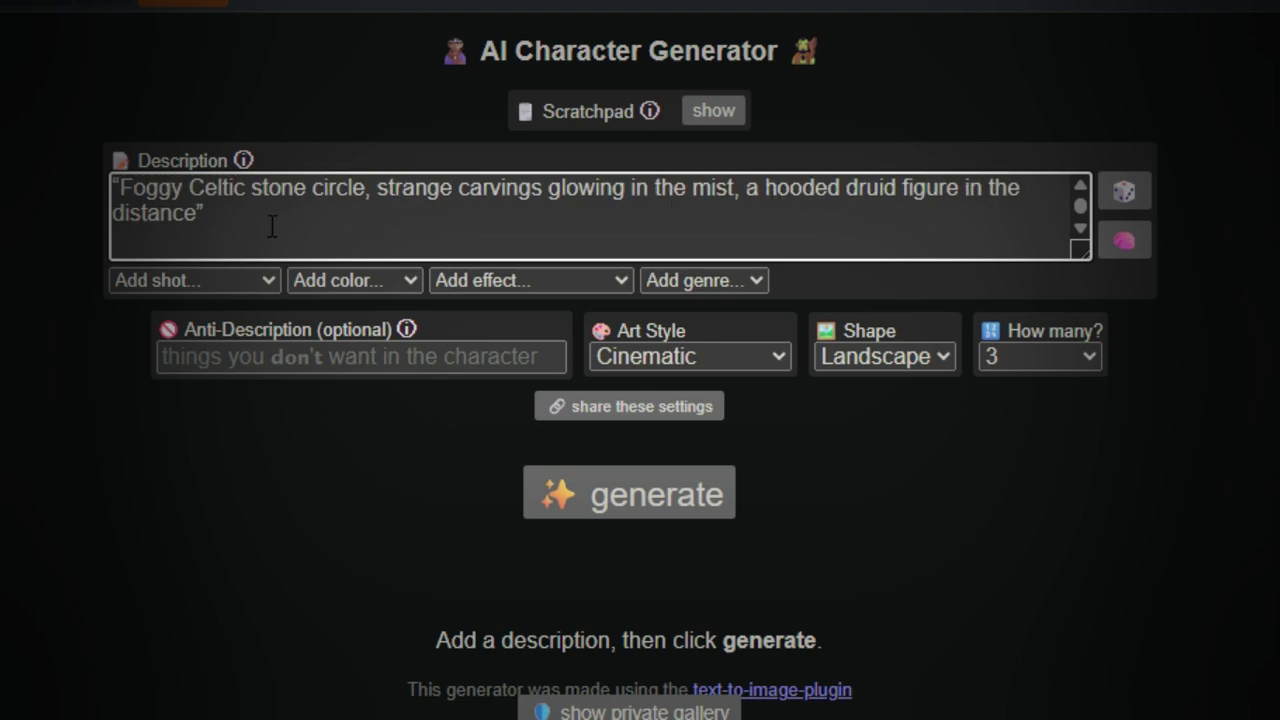
click(254, 279)
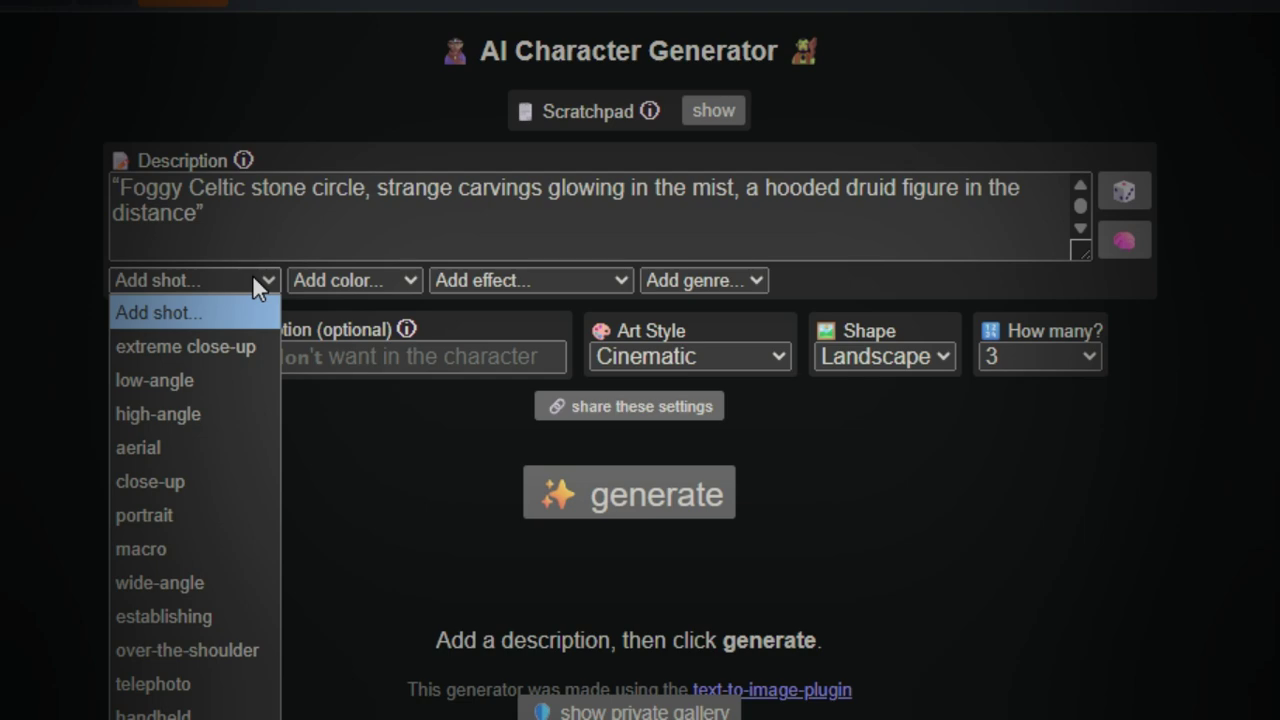
- Add the cool colour modifier and the adventure genre modifier to the prompt
click(254, 280)
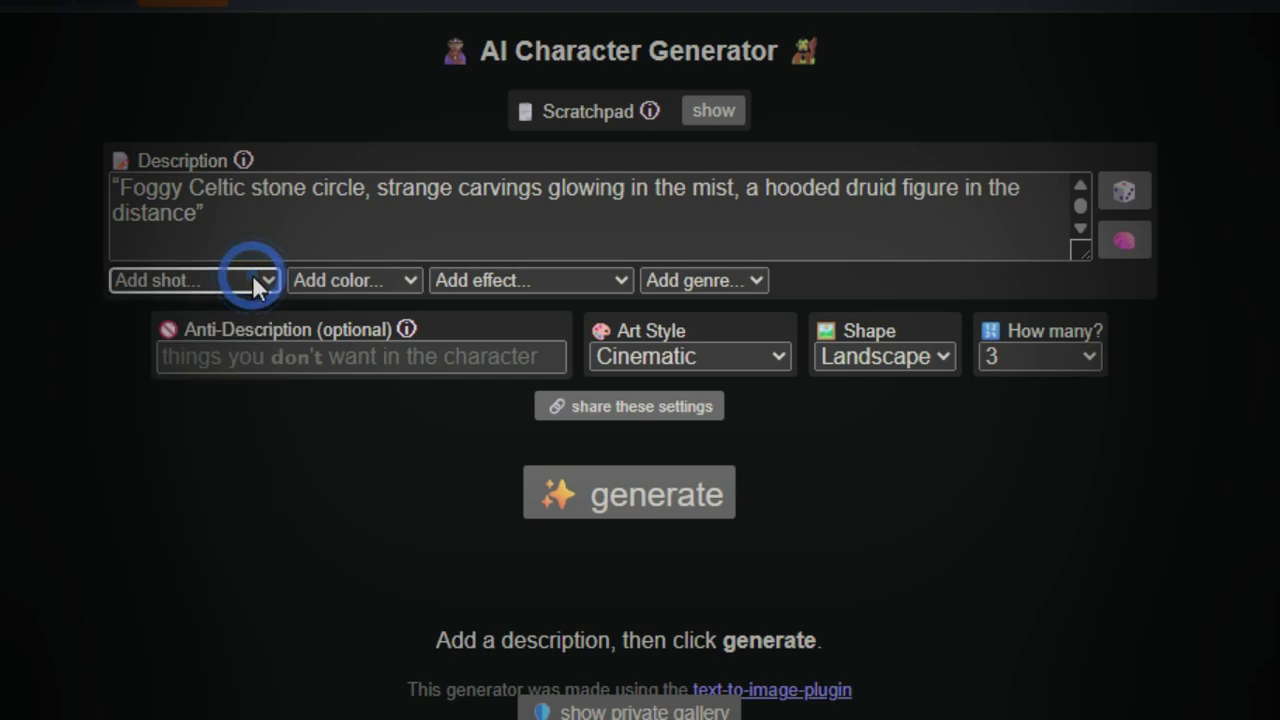
click(322, 282)
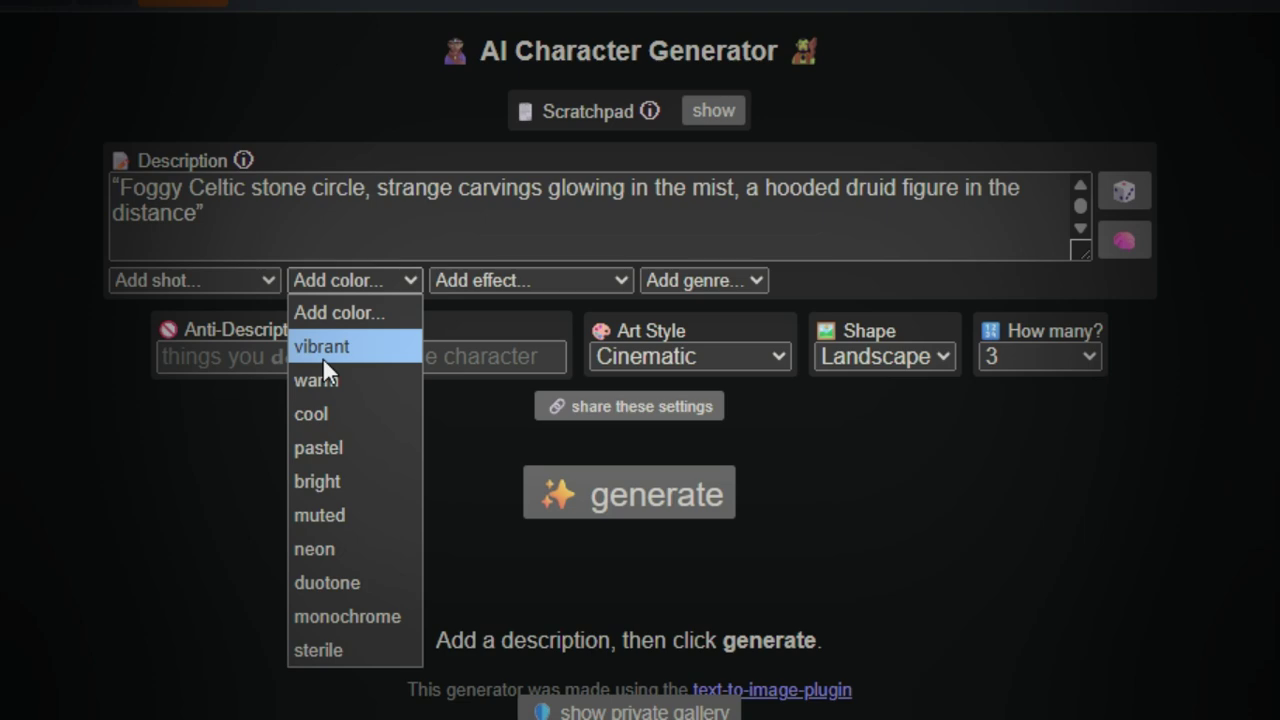
click(322, 412)
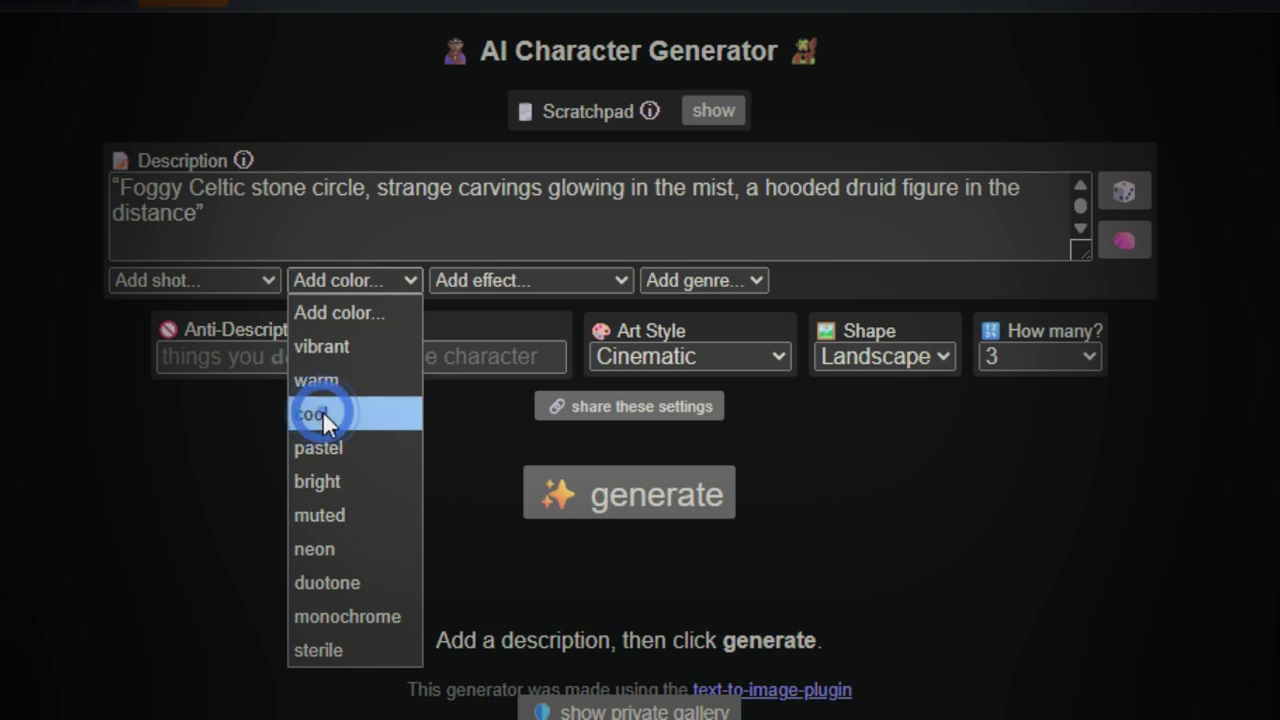
click(516, 280)
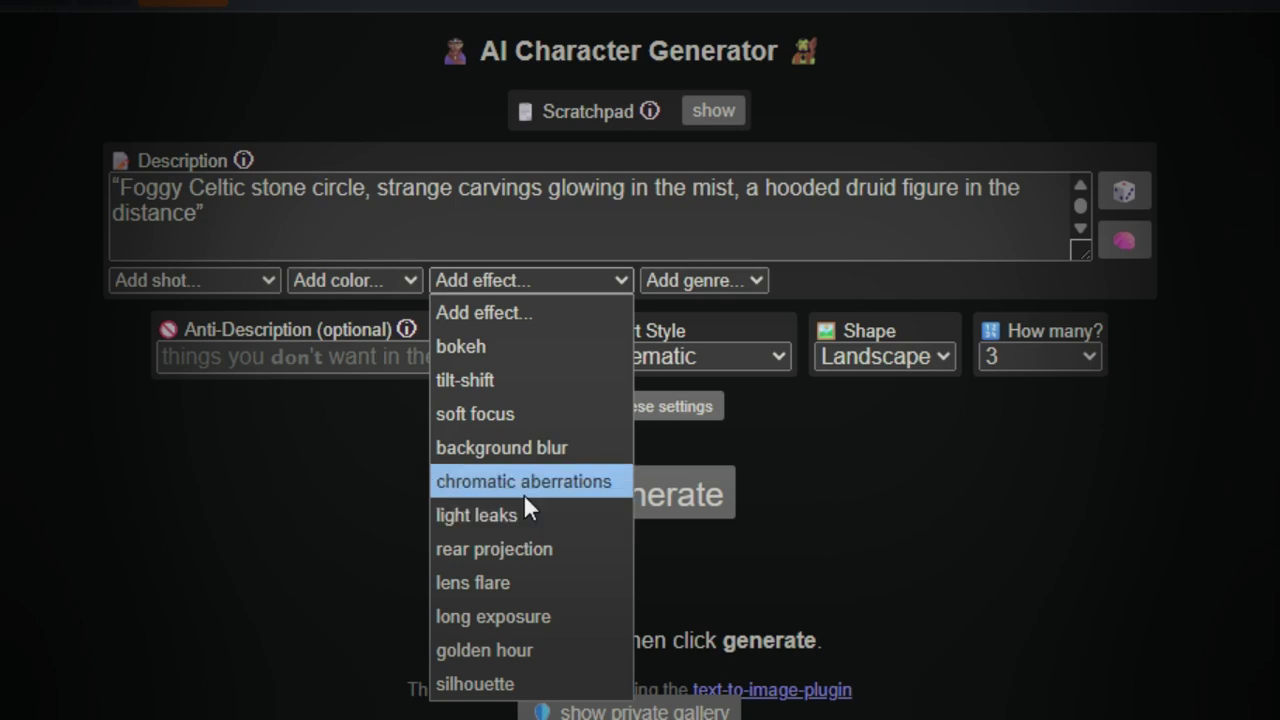
click(585, 280)
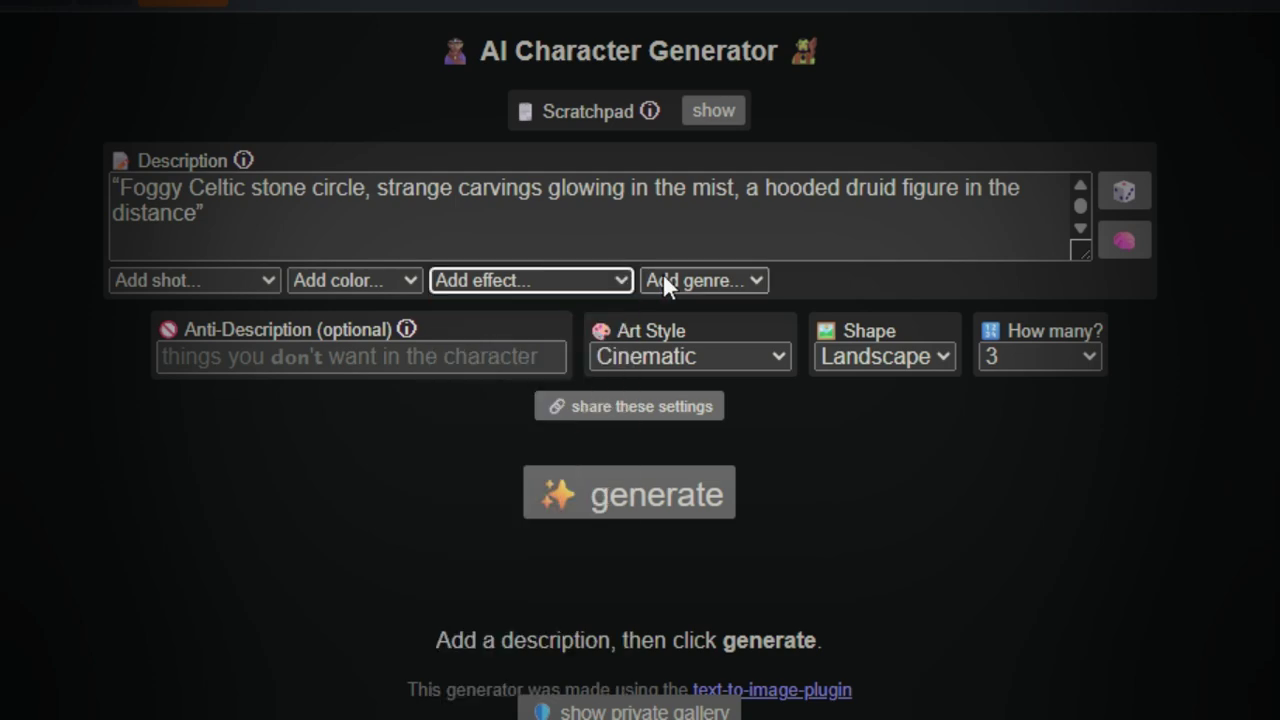
click(664, 280)
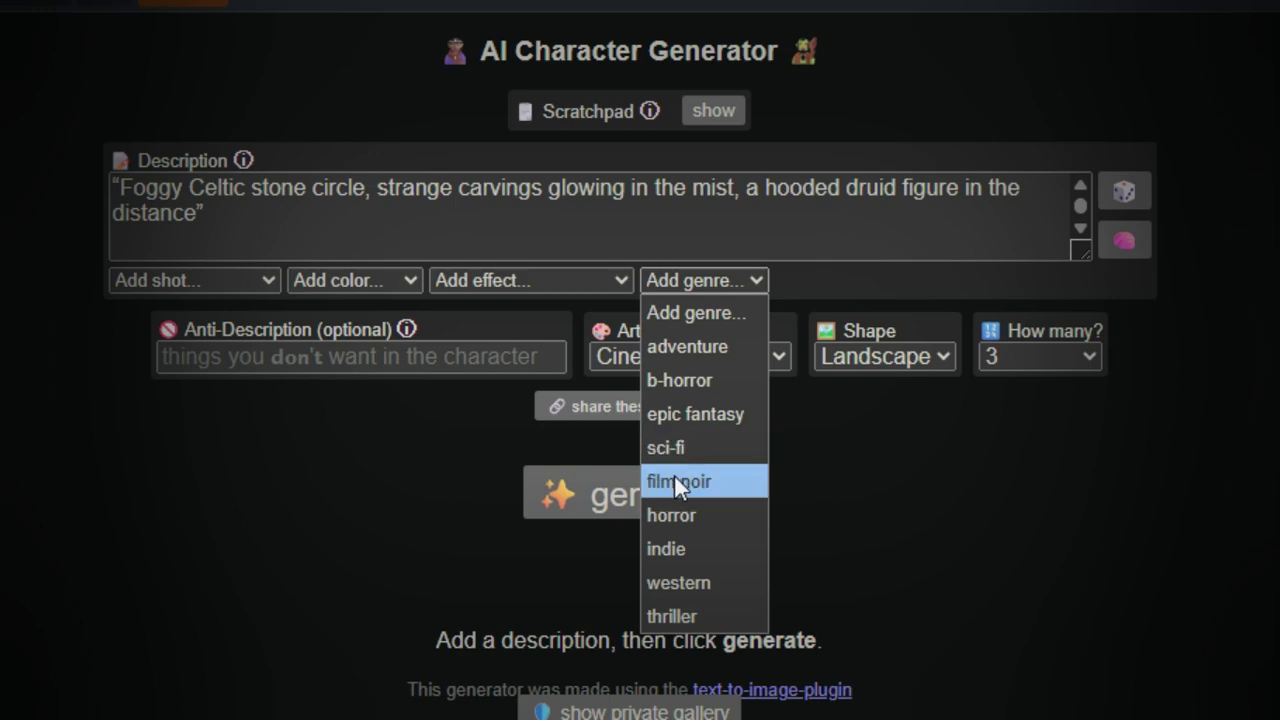
click(685, 342)
- Keep Cinematic style and Landscape shape, set six images, and start generating
click(684, 362)
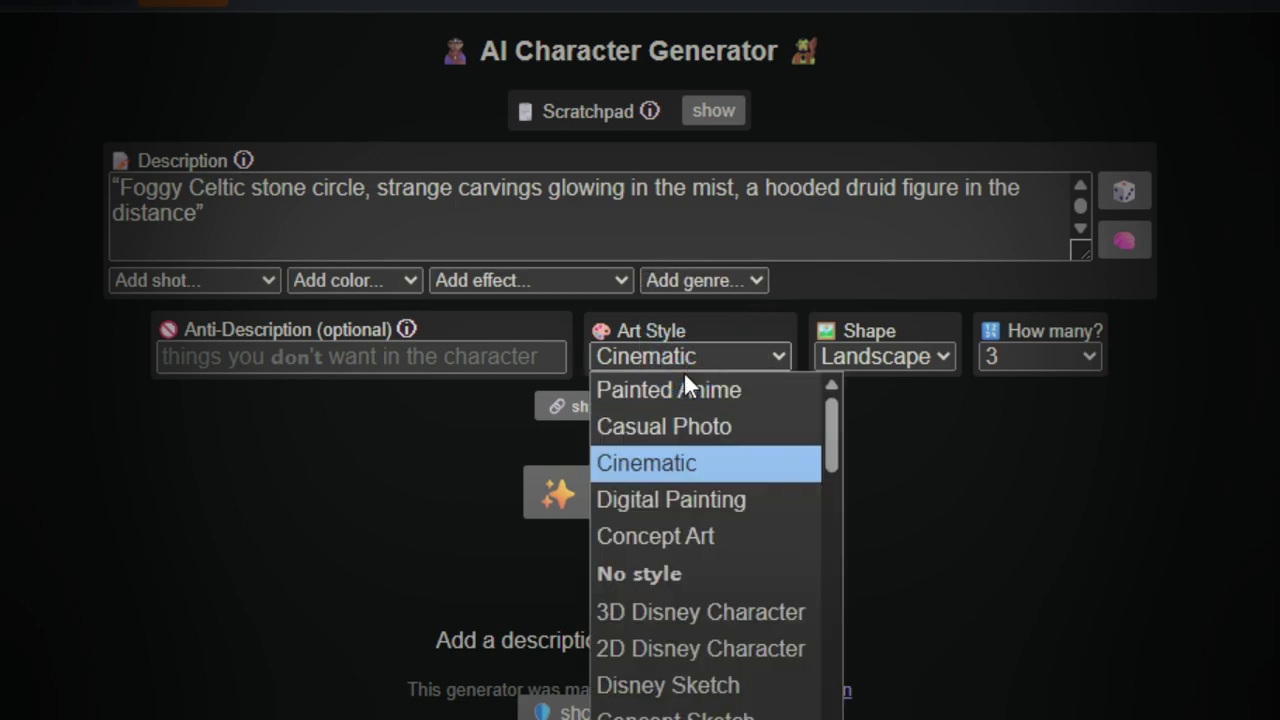
click(683, 458)
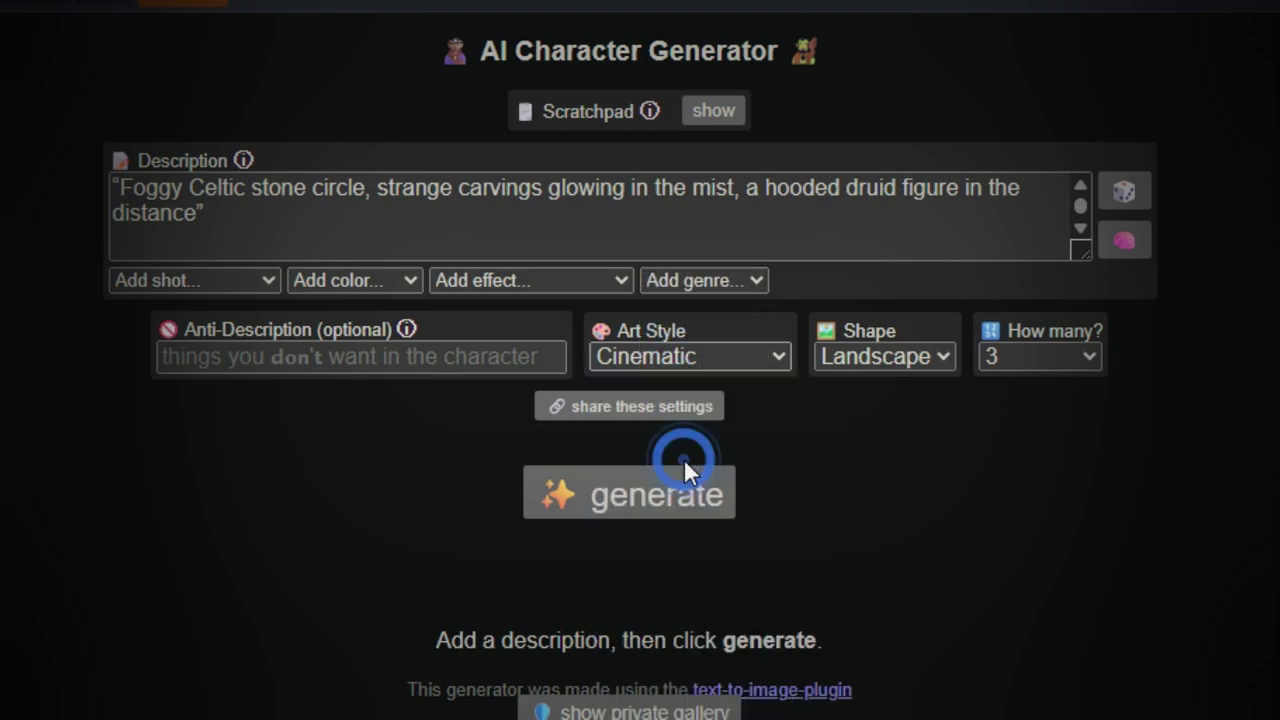
click(876, 363)
click(876, 363)
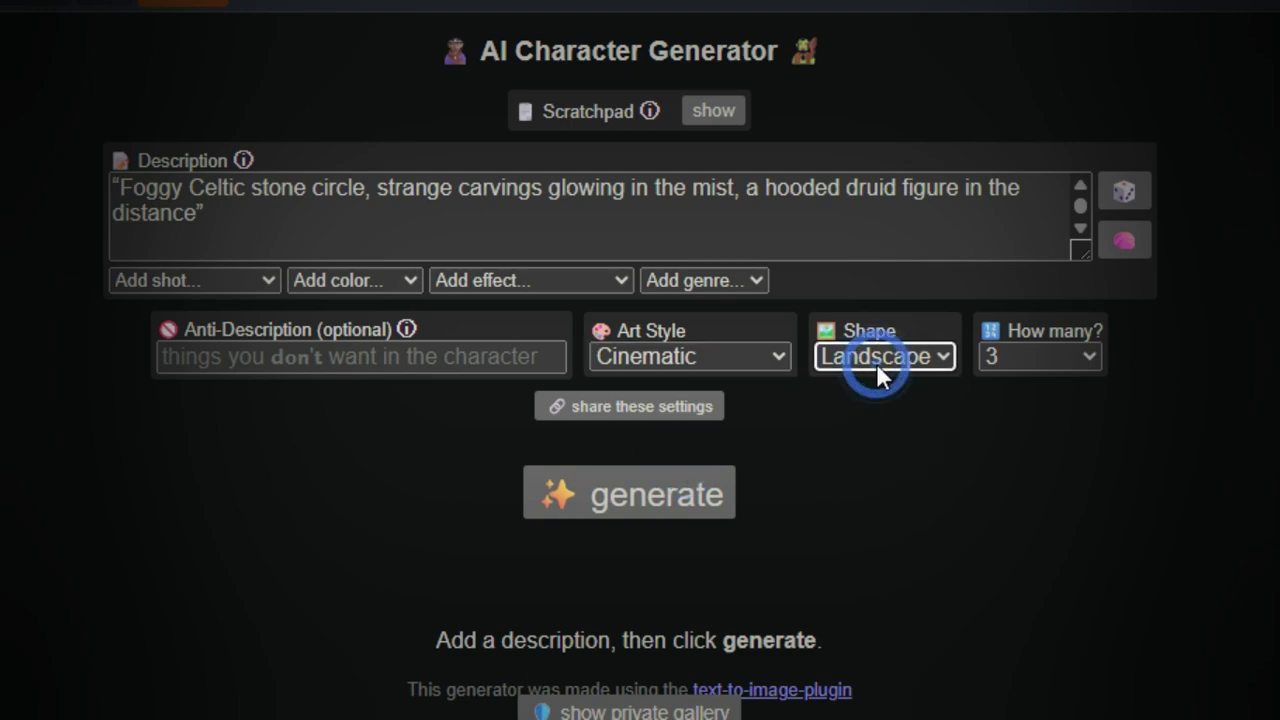
click(1038, 370)
click(1040, 400)
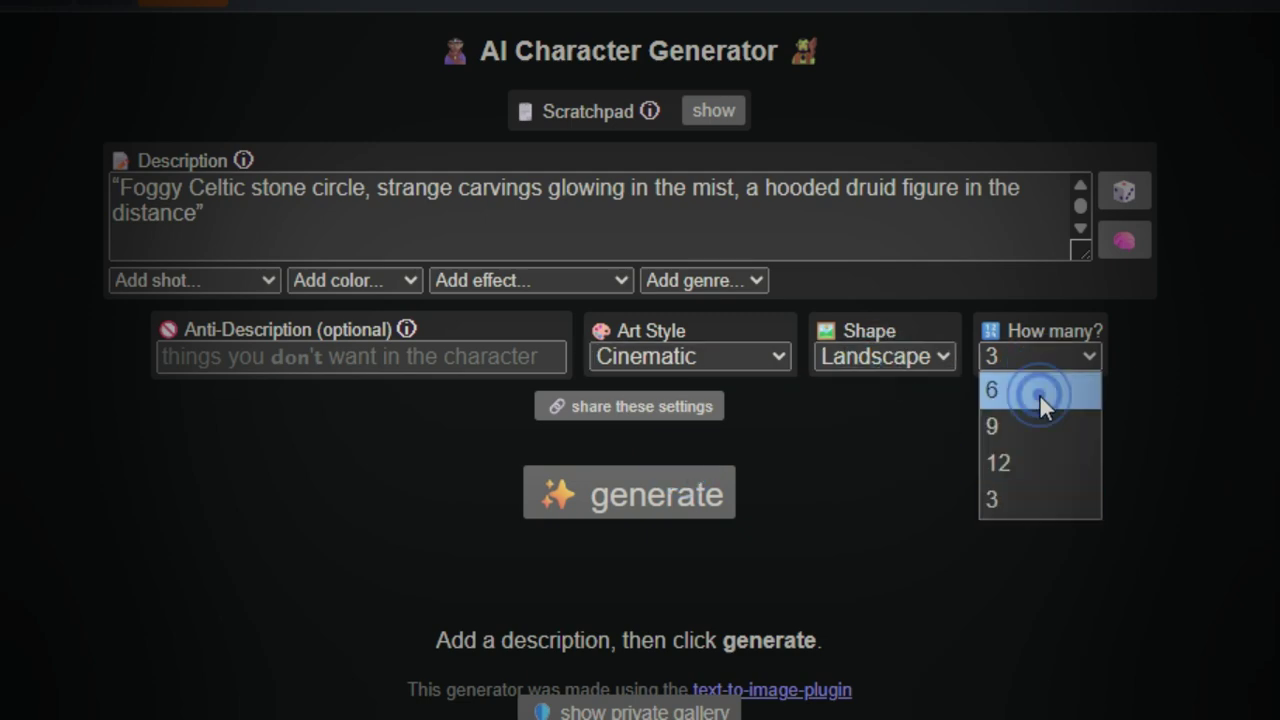
click(613, 500)
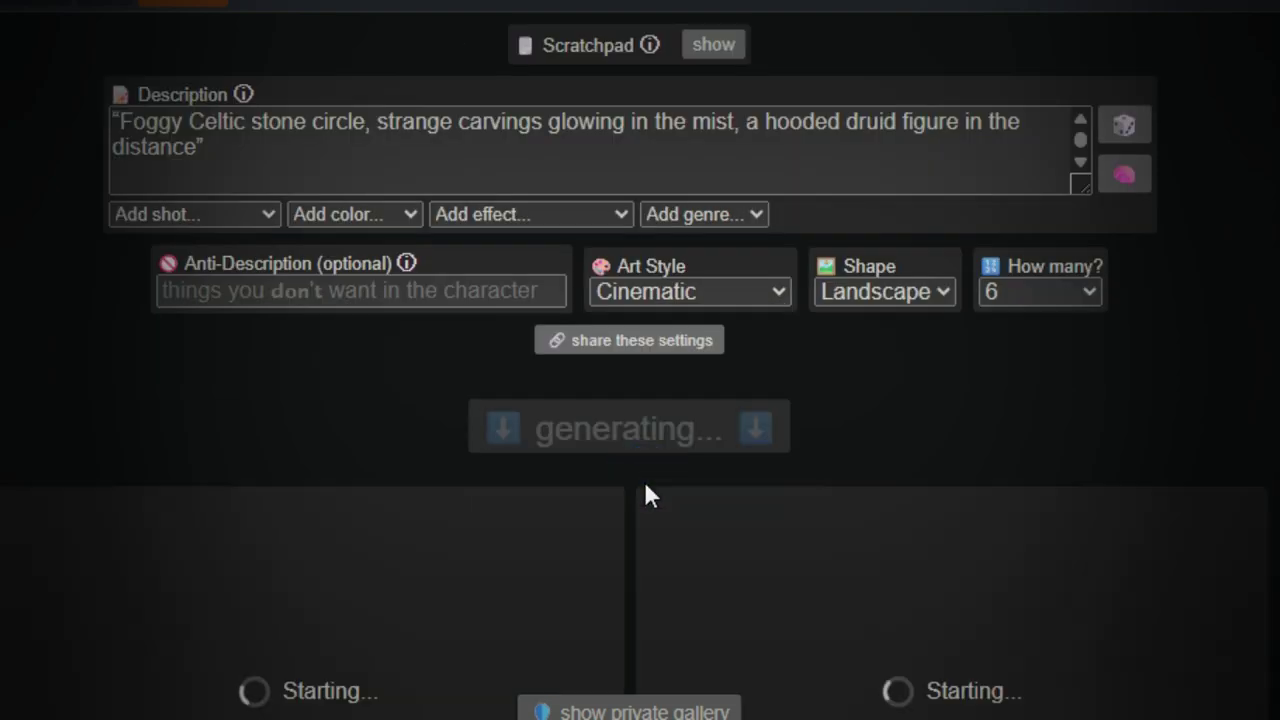
- Scroll through the six finished misty stone-circle druid images and return to the top
scroll(654, 472, down, 3)
scroll(654, 472, up, 3)
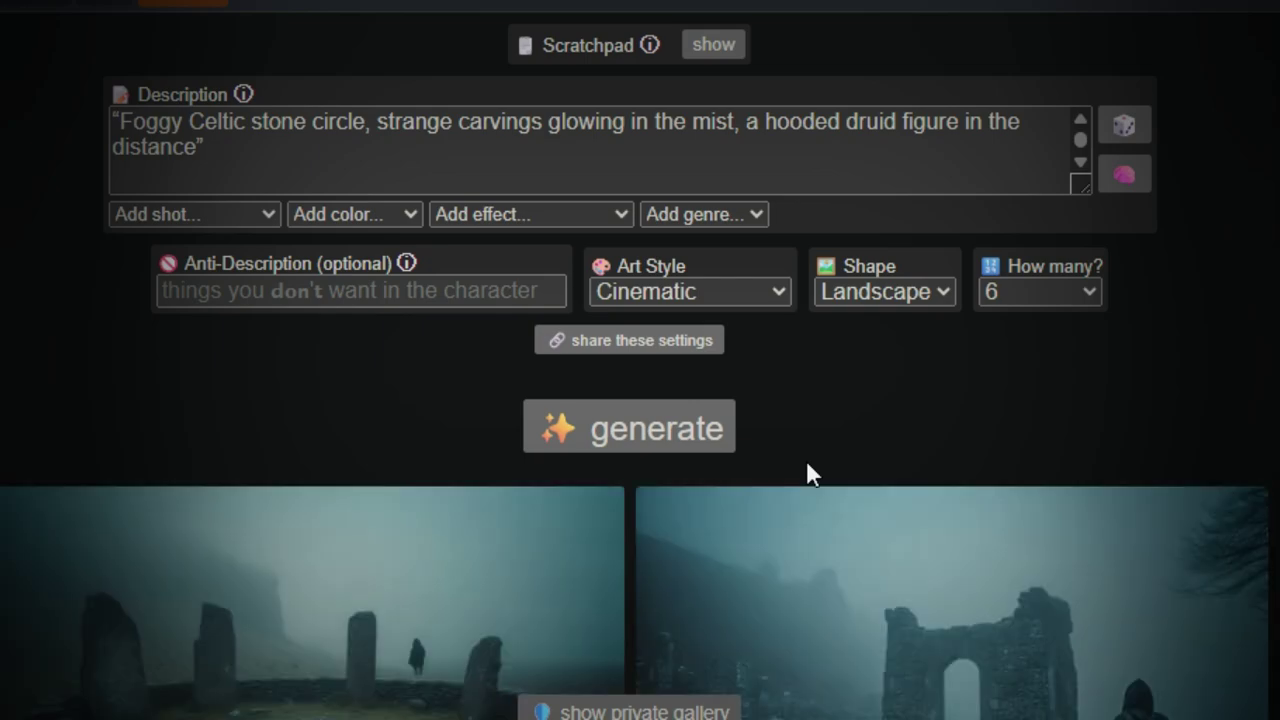
scroll(807, 464, down, 3)
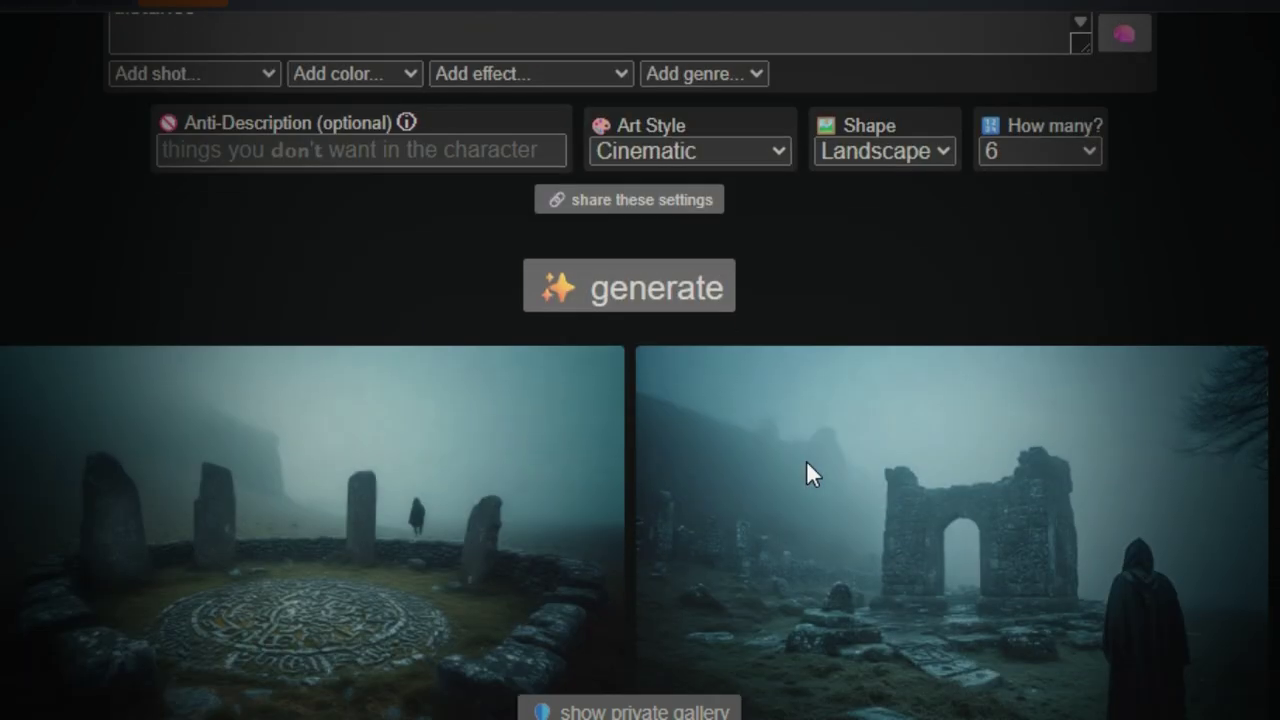
scroll(806, 460, down, 6)
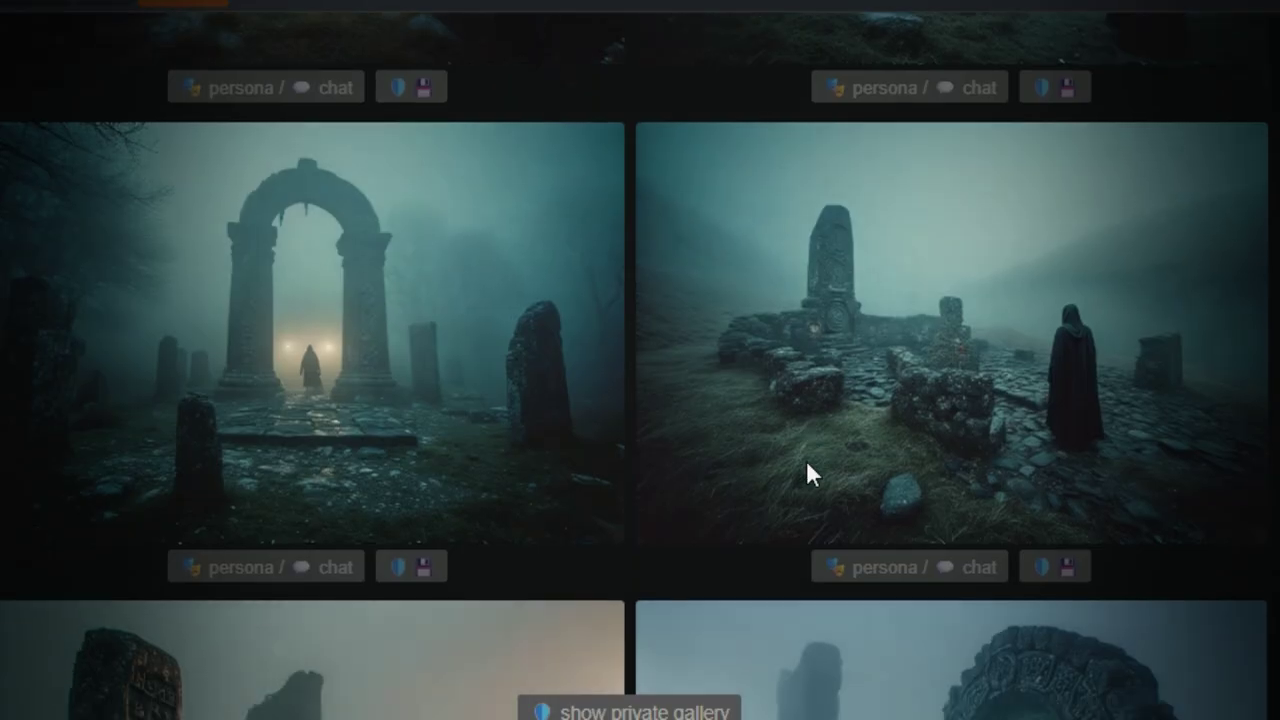
scroll(806, 462, down, 6)
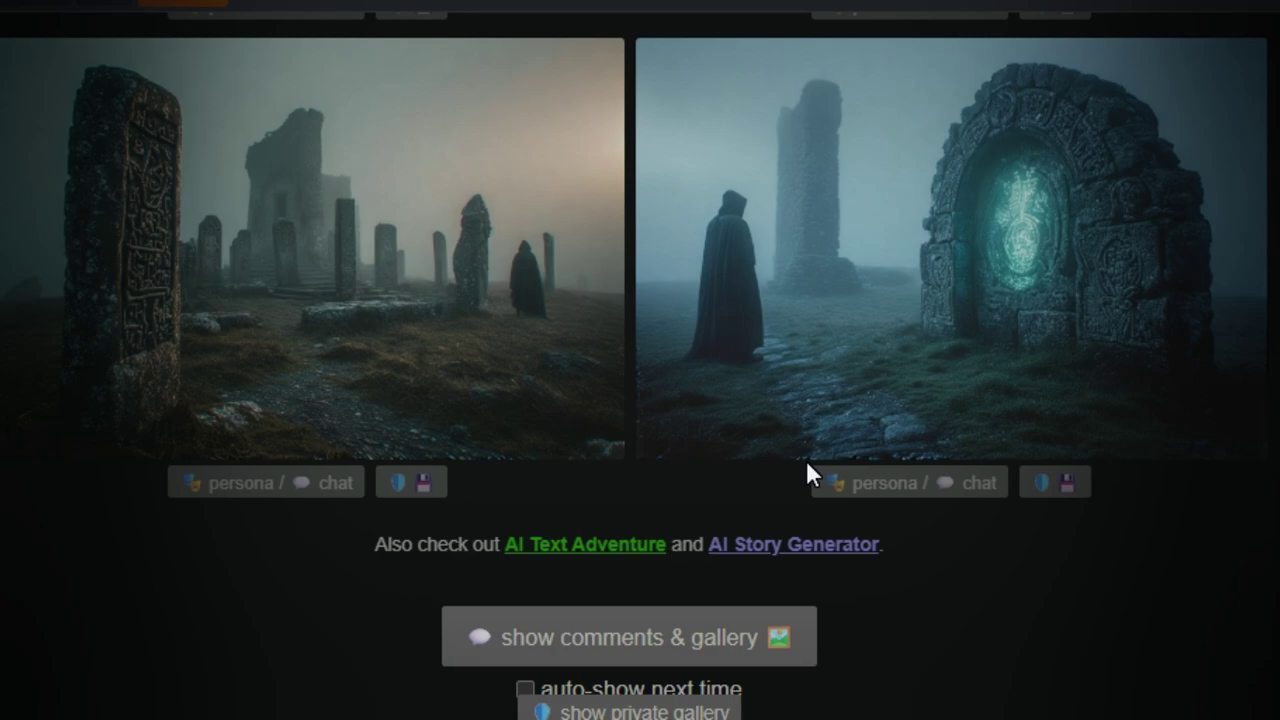
scroll(806, 460, up, 10)
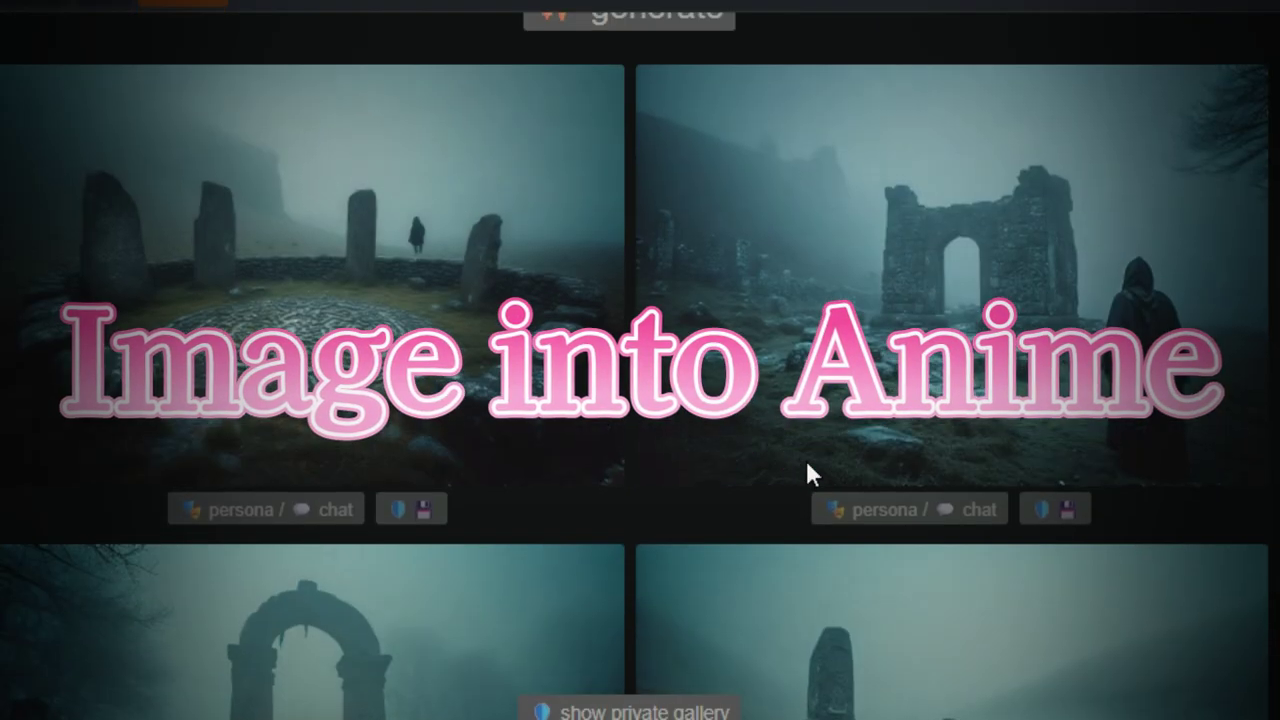
scroll(808, 466, up, 4)
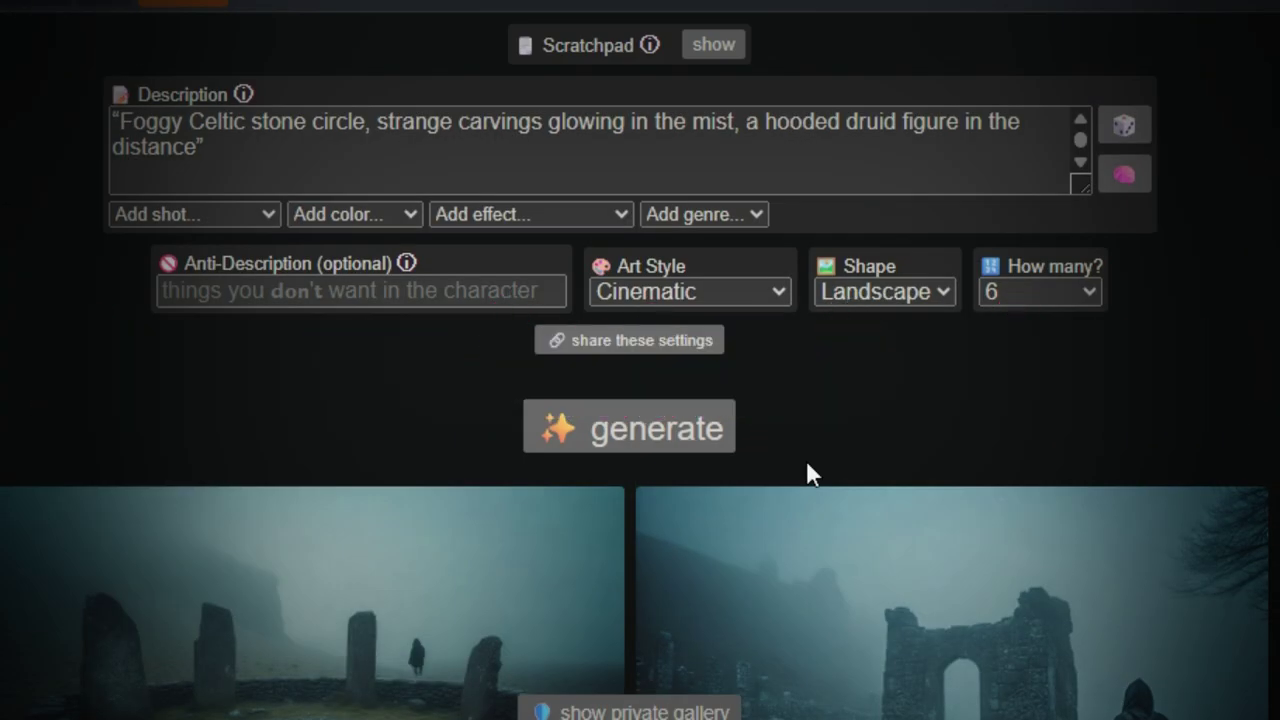
- Replace the prompt with the cyberpunk samurai girl, choose Anime style, and generate
drag(210, 147, 80, 99)
text("Anime portrait of a futuristic samurai girl, short neon-blue hair, cybernetic arm with glowing runes, black-and-red armor with LED accents, dark rainy Tokyo alley, neon reflections on wet pavement, detailed Akira-inspired cyberpunk style")
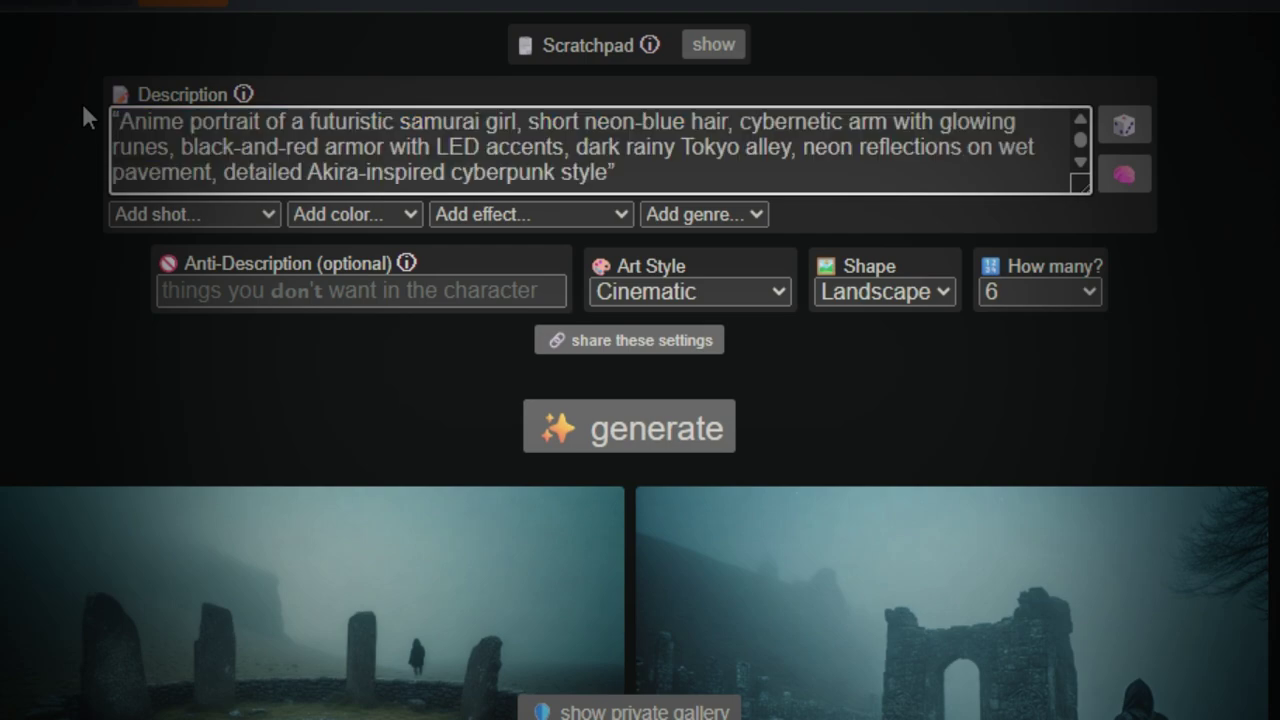
click(656, 292)
scroll(714, 607, down, 5)
click(640, 637)
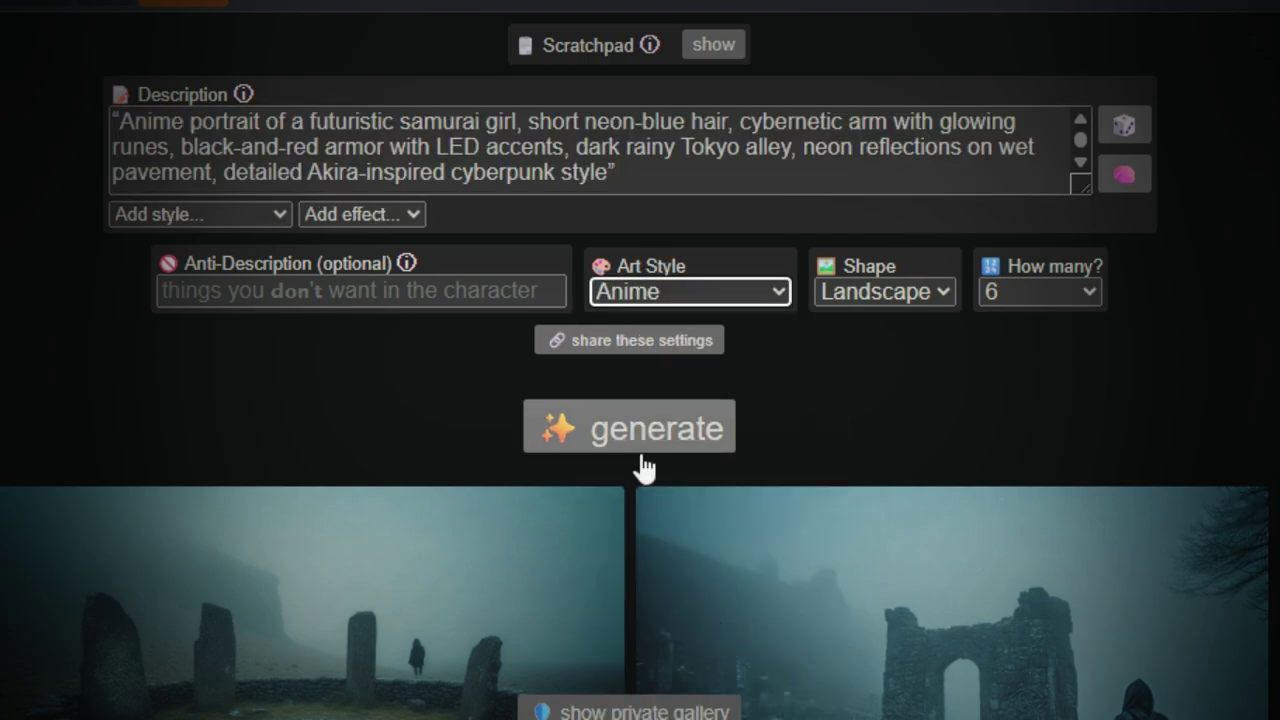
click(641, 425)
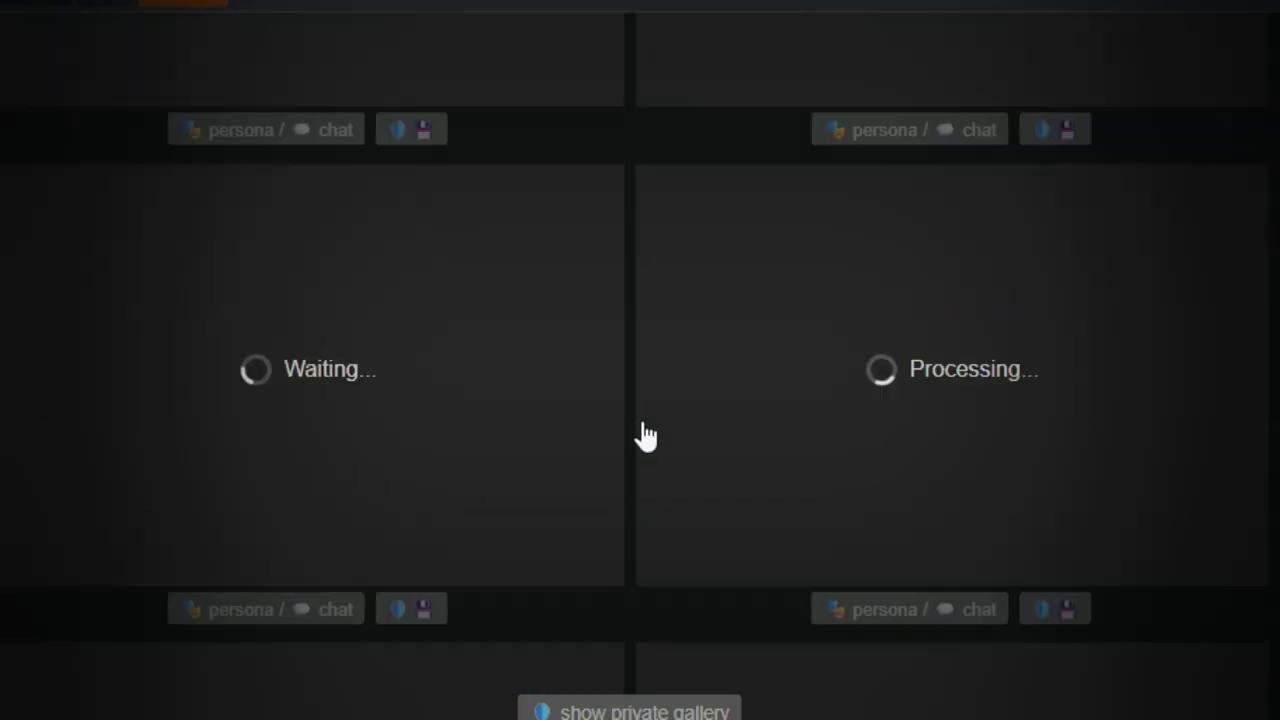
- Review the rainy neon Tokyo alley samurai girl results, then return to the description
scroll(643, 434, up, 5)
scroll(645, 436, up, 3)
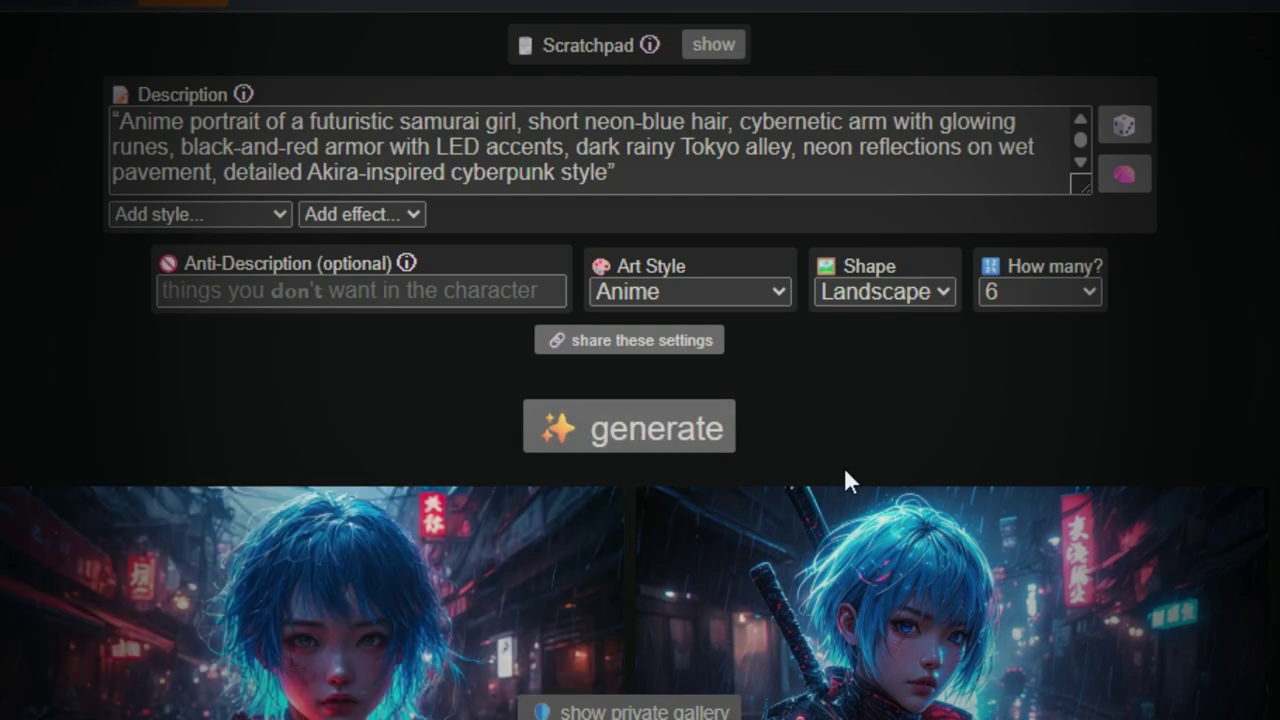
scroll(854, 440, down, 2)
scroll(855, 416, down, 3)
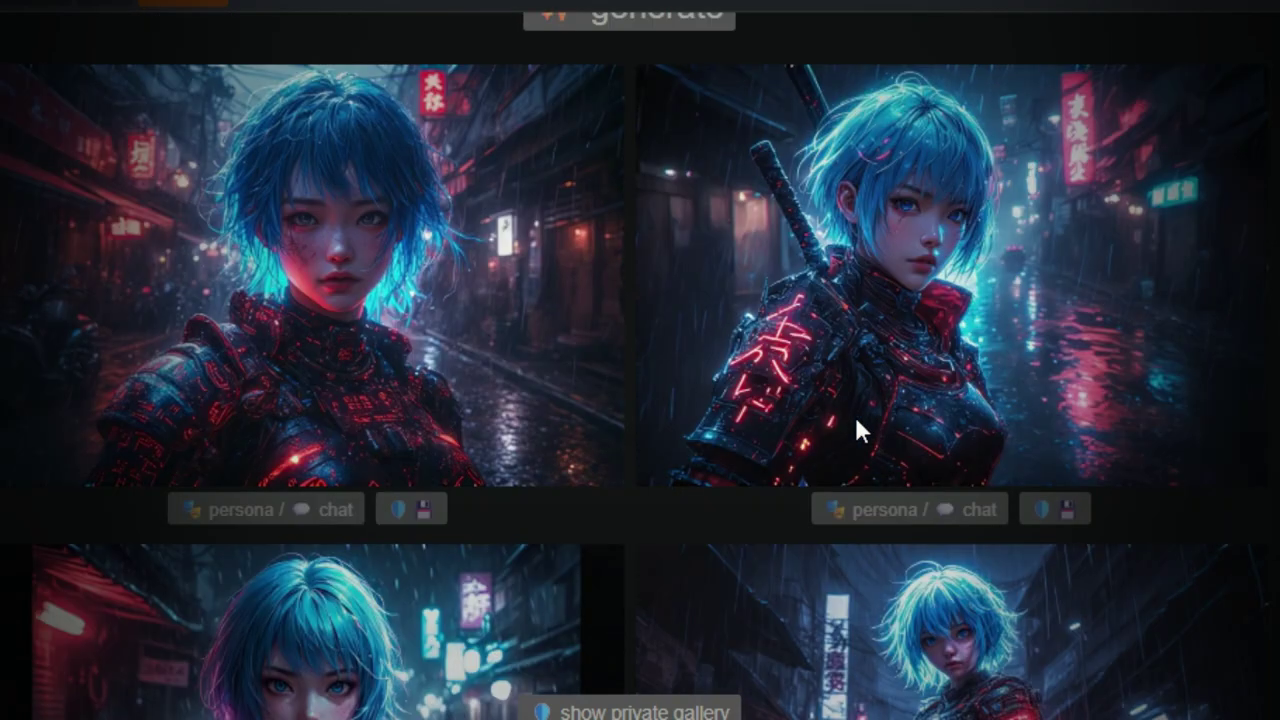
scroll(855, 416, down, 4)
scroll(855, 416, down, 4)
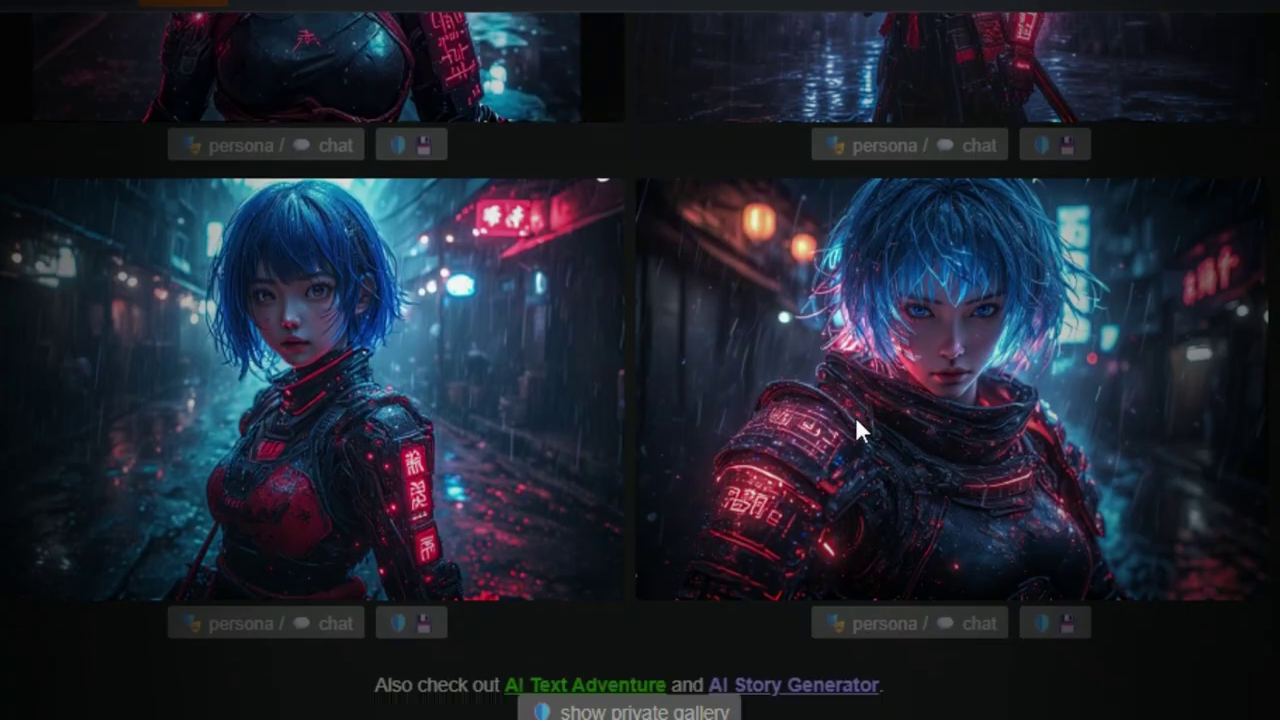
scroll(855, 416, down, 2)
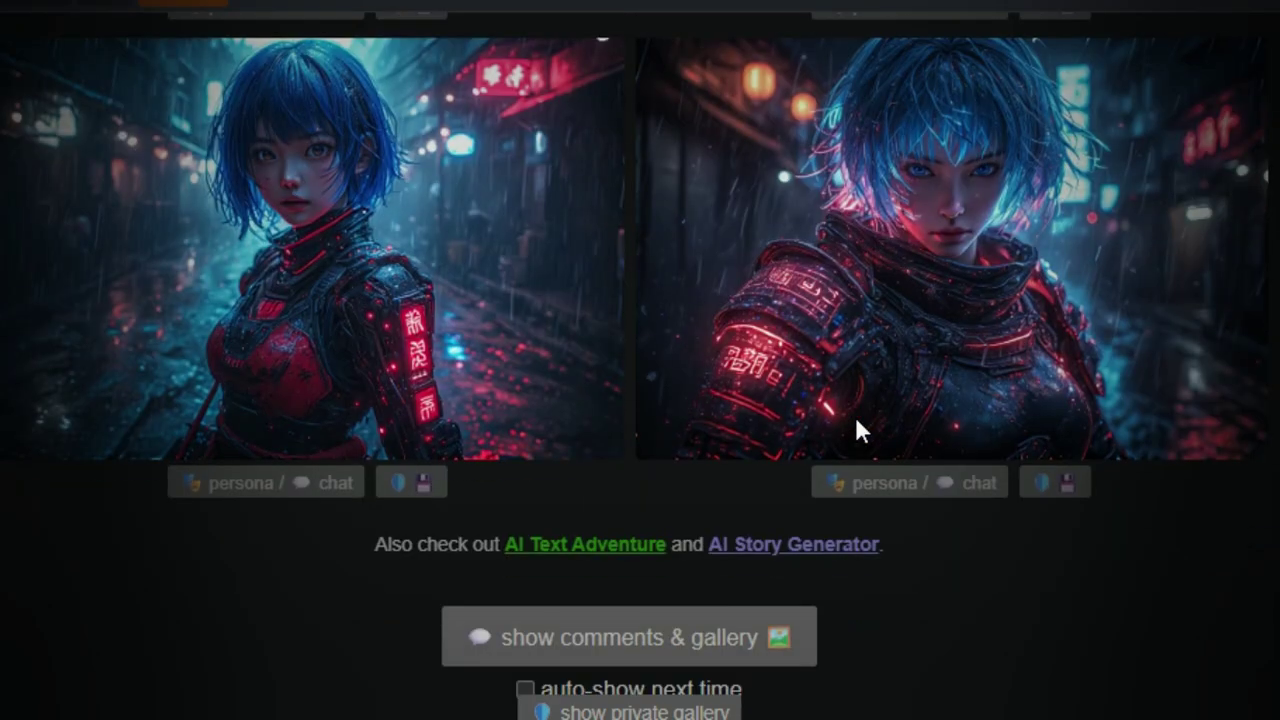
scroll(855, 416, up, 2)
scroll(855, 416, up, 10)
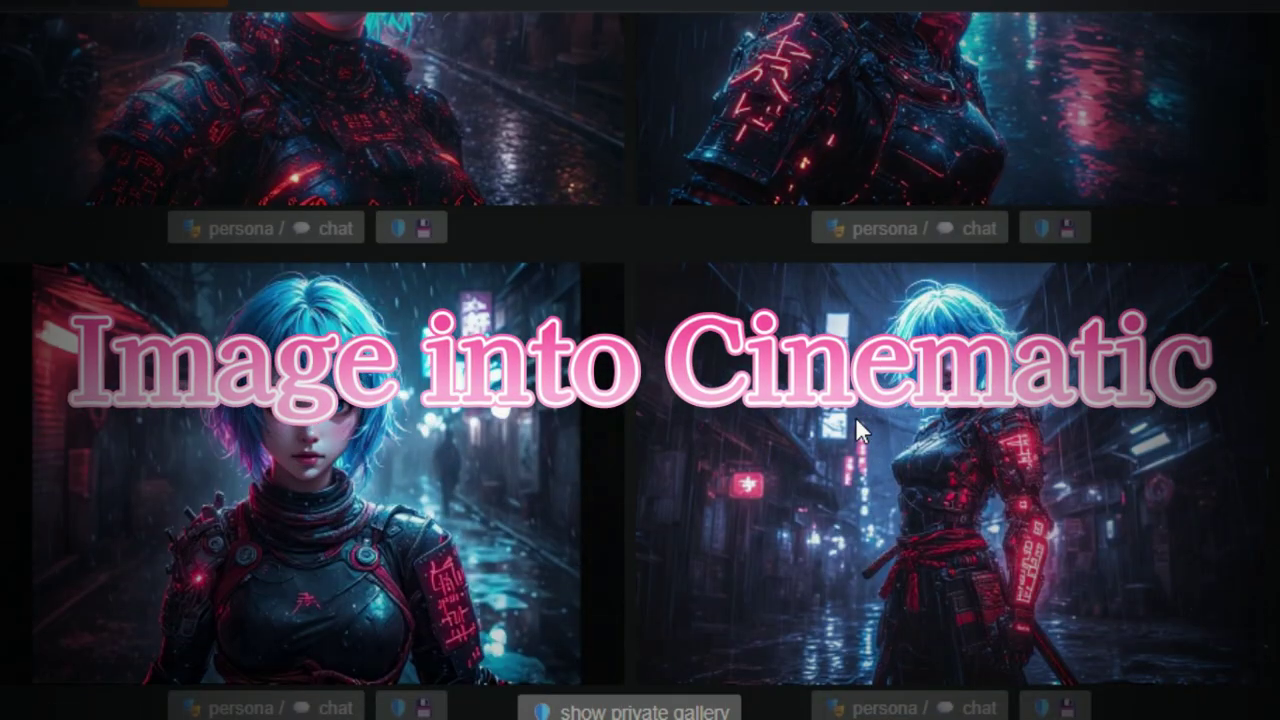
scroll(855, 416, up, 3)
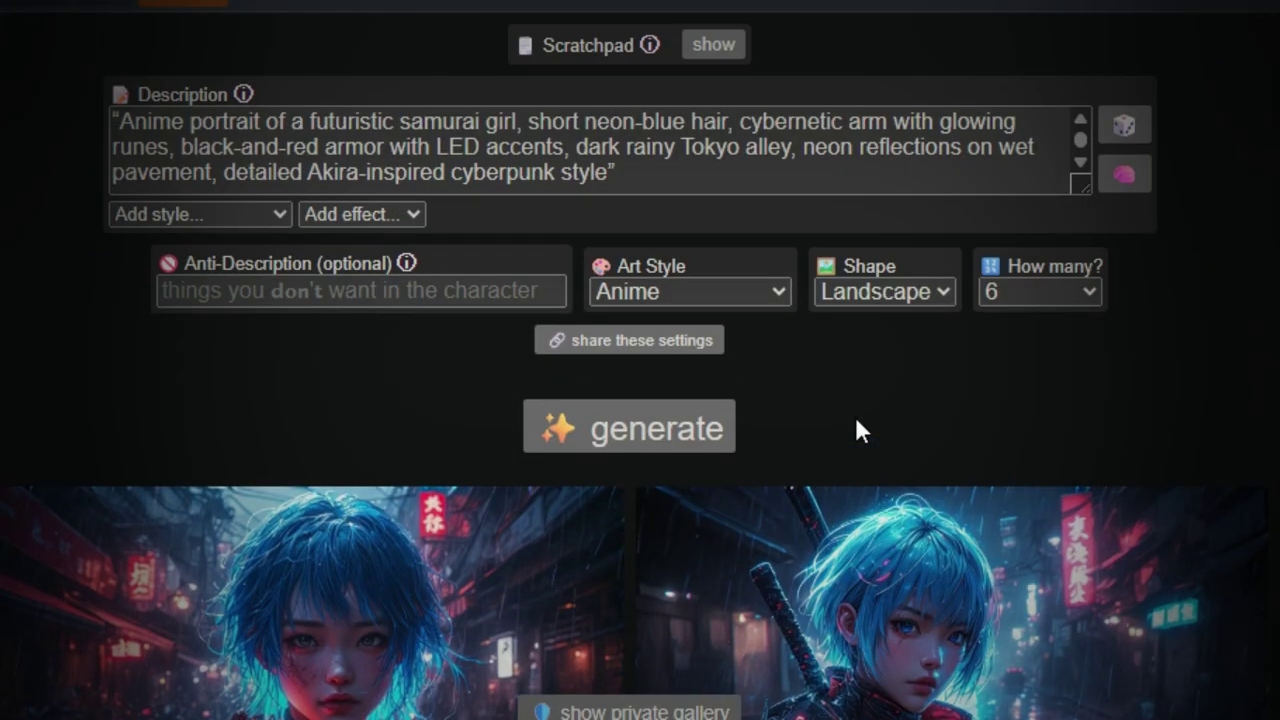
click(651, 180)
- Swap in the warrior priestess prompt, choose Cinematic style, generate, and review the storm portraits
key(ctrl+a)
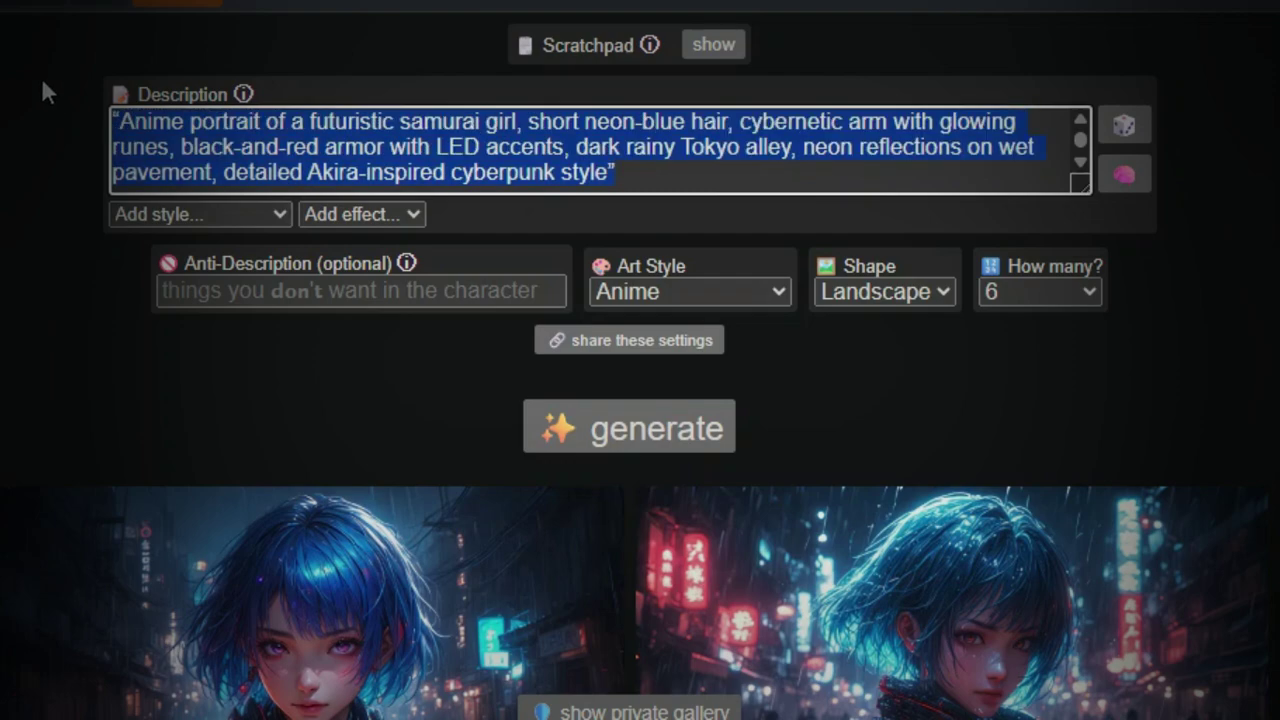
text("Anime portrait of a fierce warrior priestess, armored kimono with glowing sigils, long twin braids, katana strapped on back, storm clouds and lightning in the background, intense glowing eyes, MAPPA-style dynamic shading")
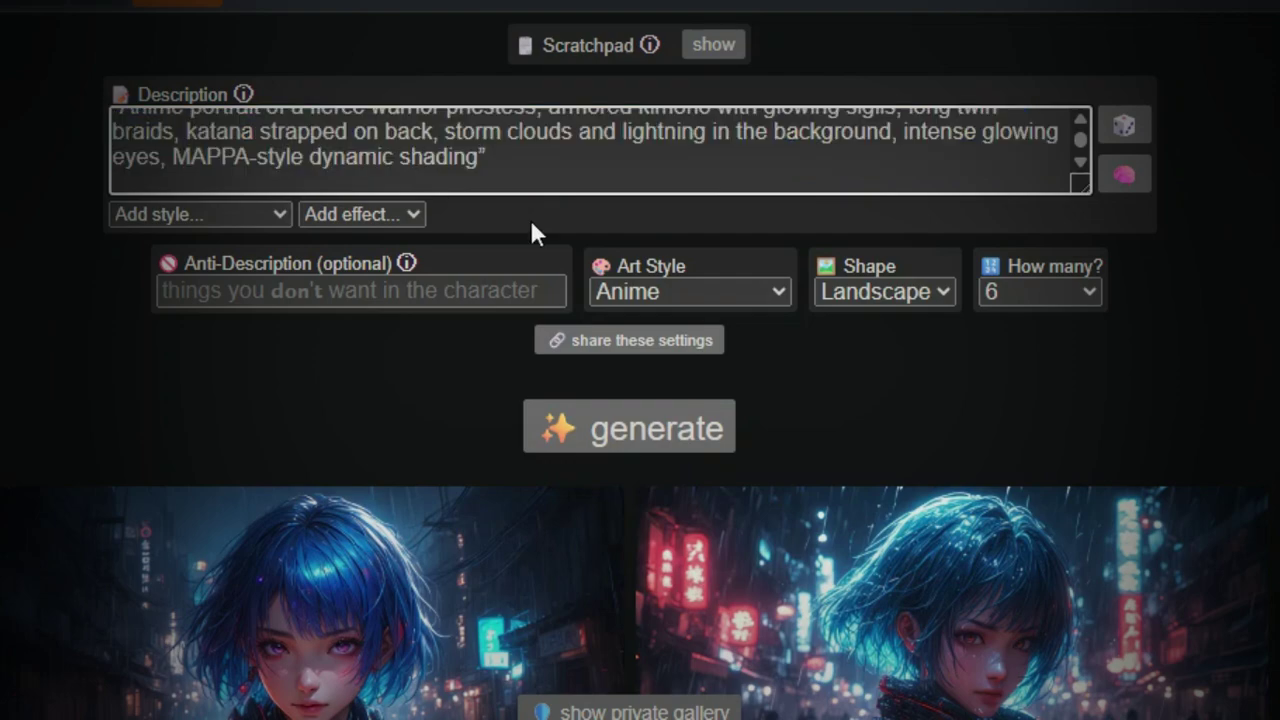
click(636, 295)
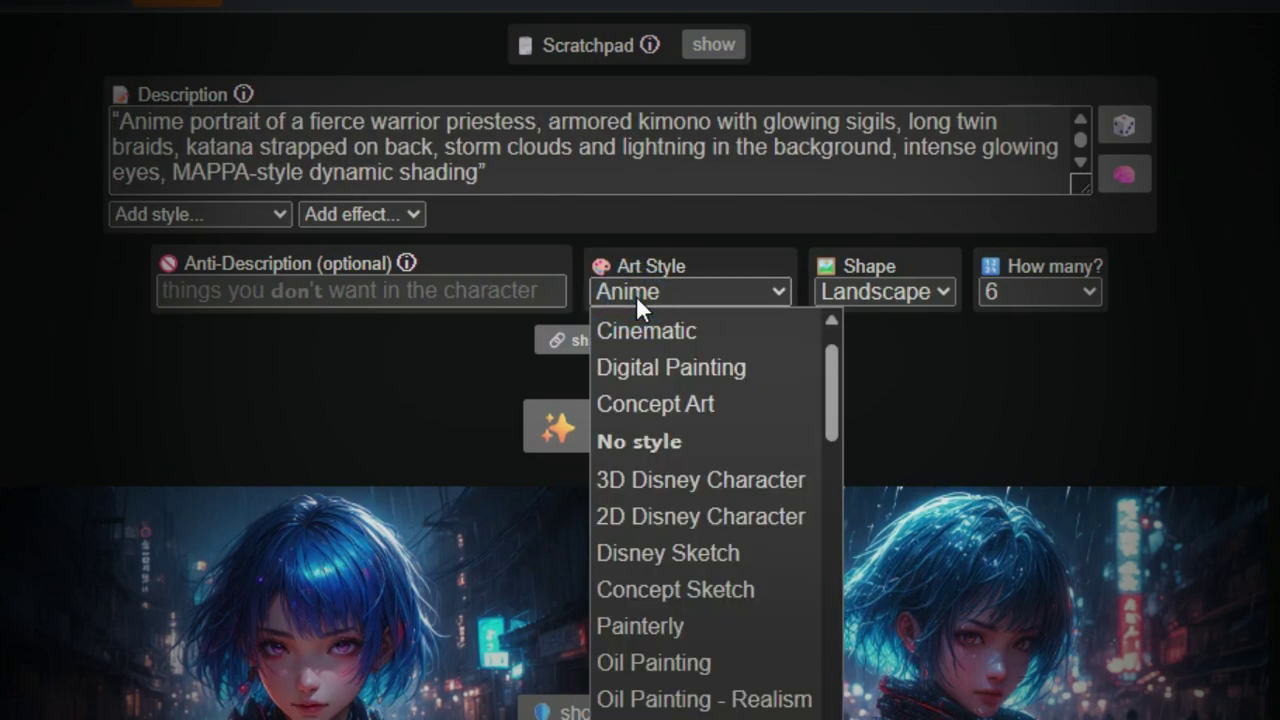
click(639, 367)
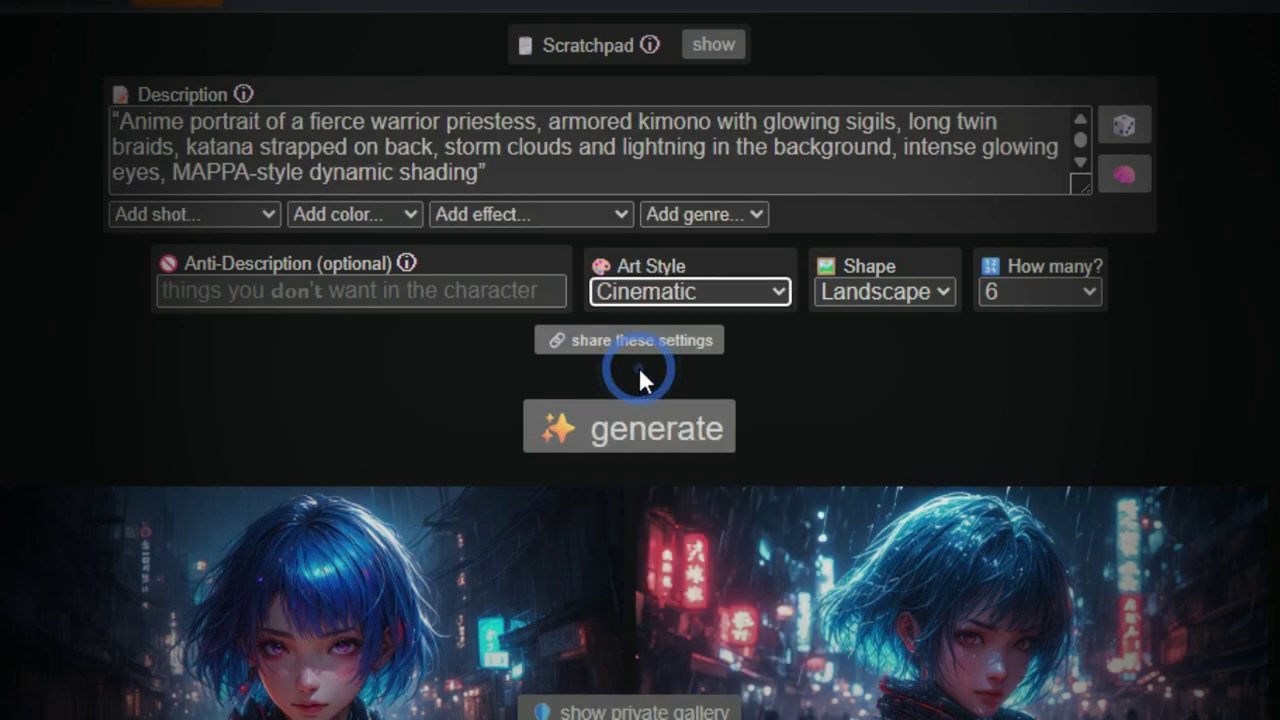
click(642, 422)
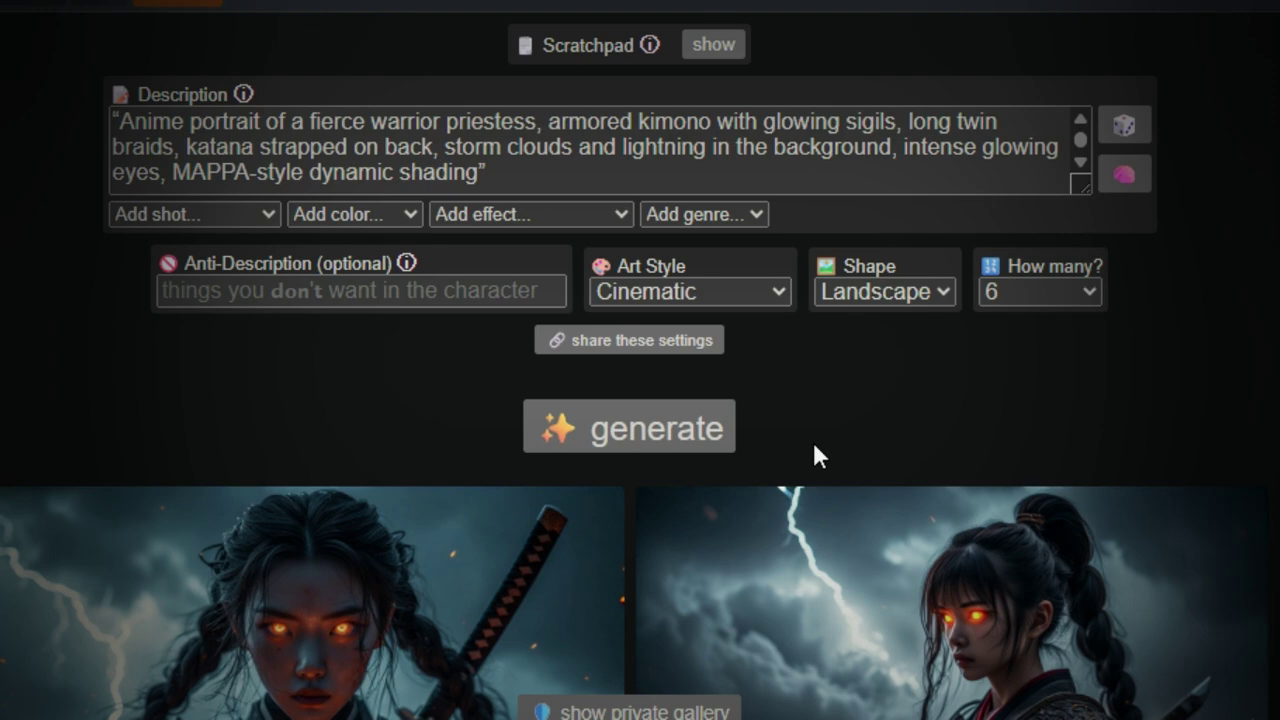
scroll(810, 455, down, 3)
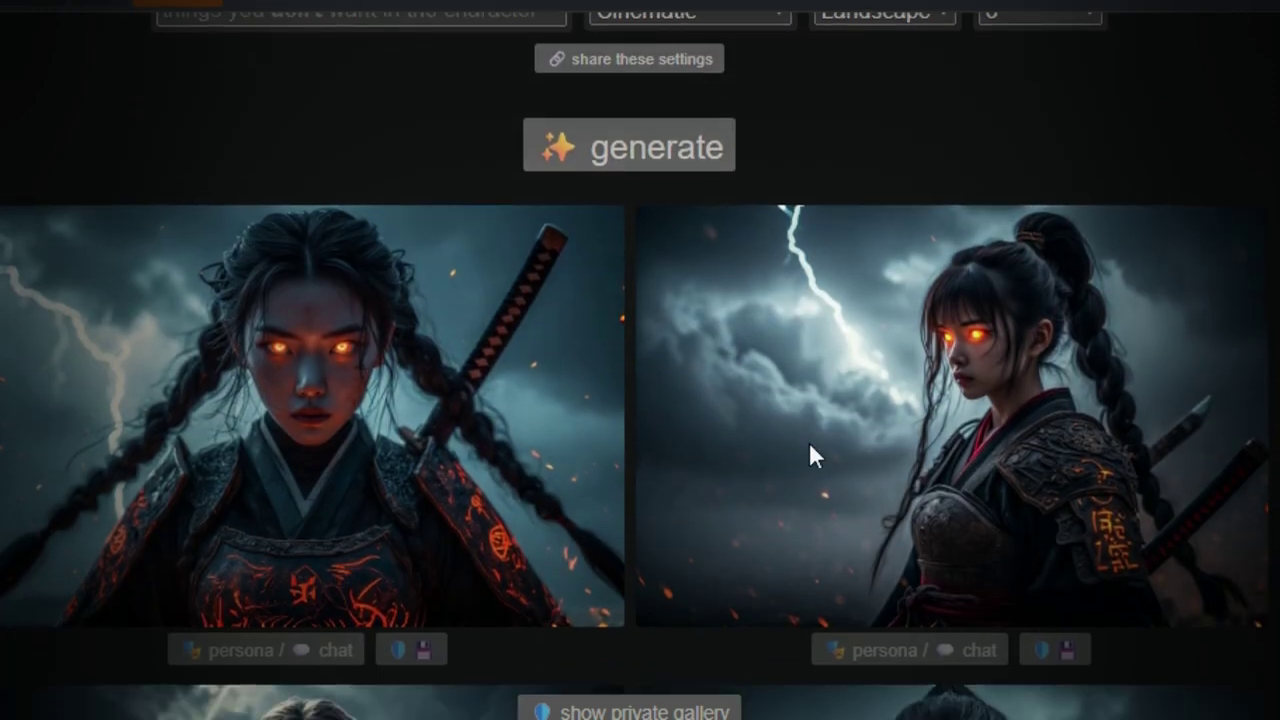
scroll(808, 448, down, 6)
scroll(826, 495, down, 1)
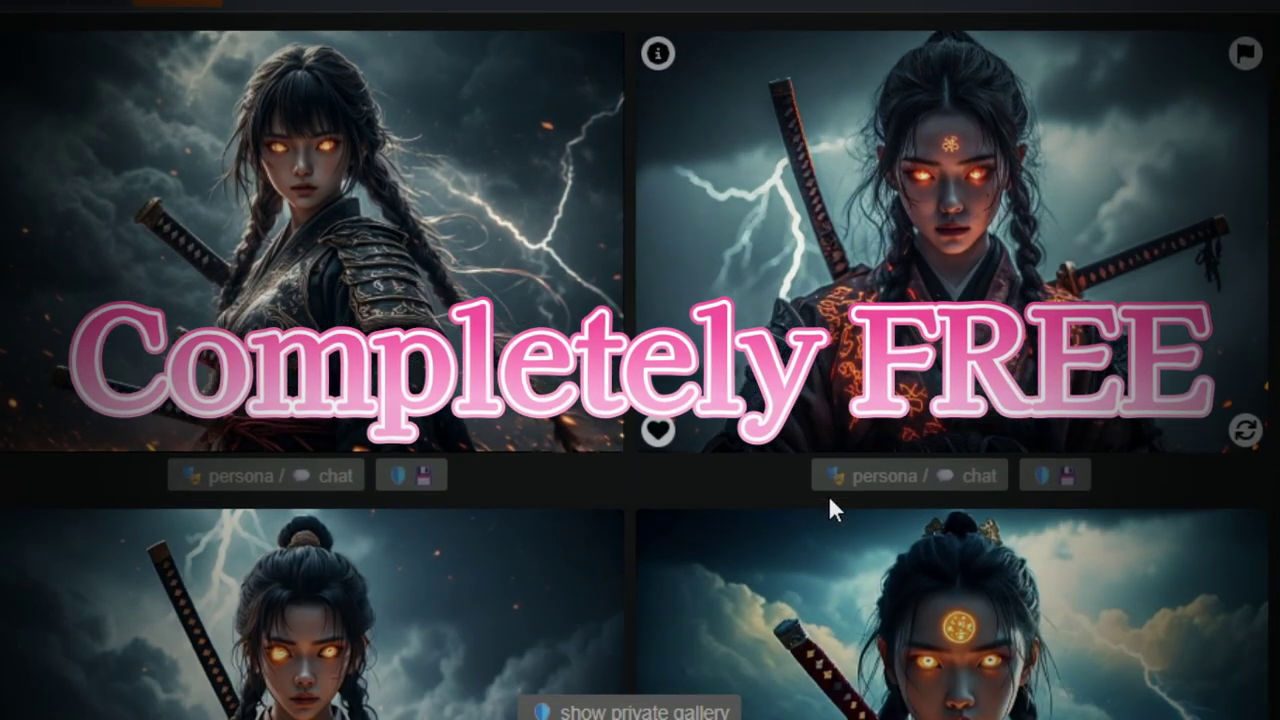
scroll(828, 495, down, 3)
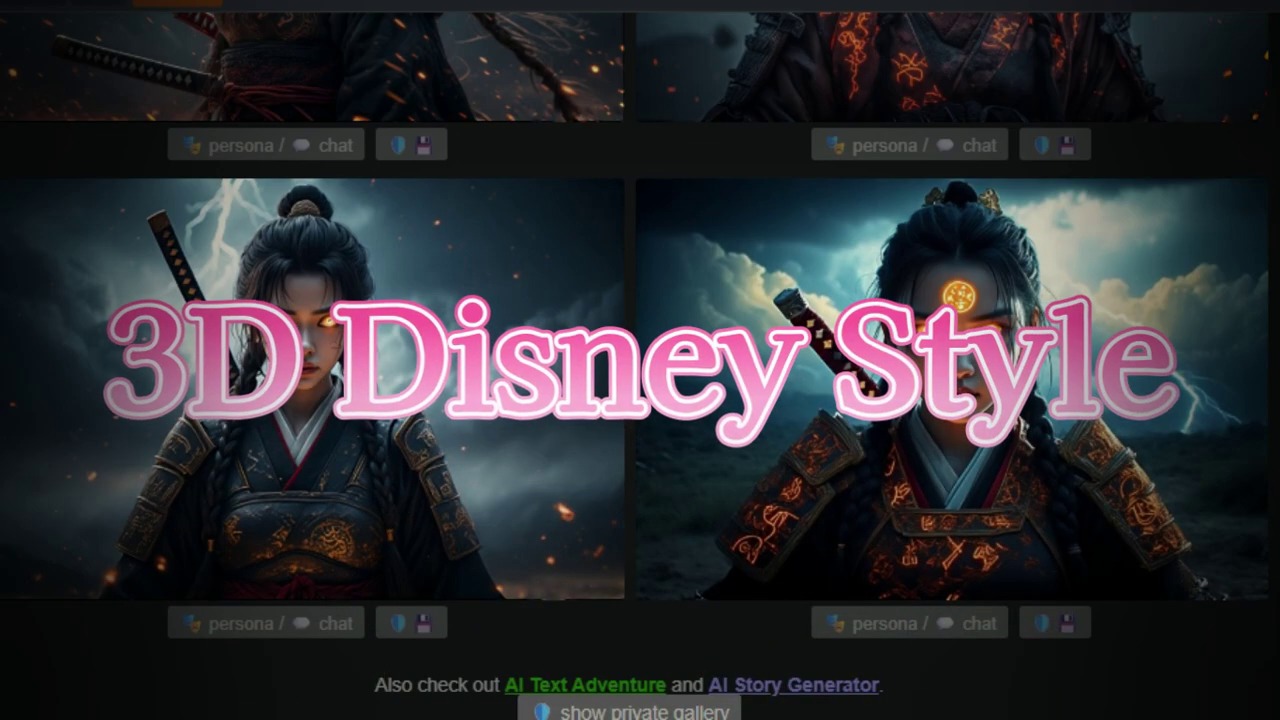
scroll(640, 400, up, 12)
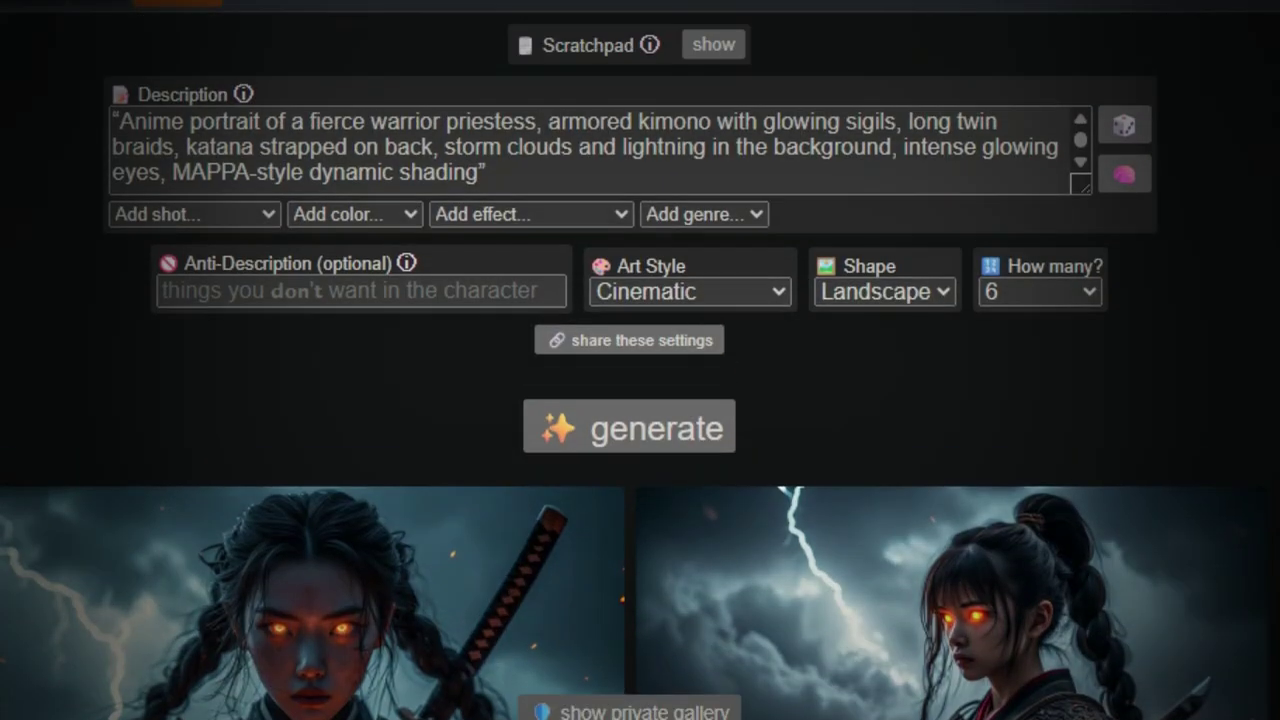
- Swap in the orange tabby samurai cat prompt, choose 3D Disney Character style, and generate
key(ctrl+a)
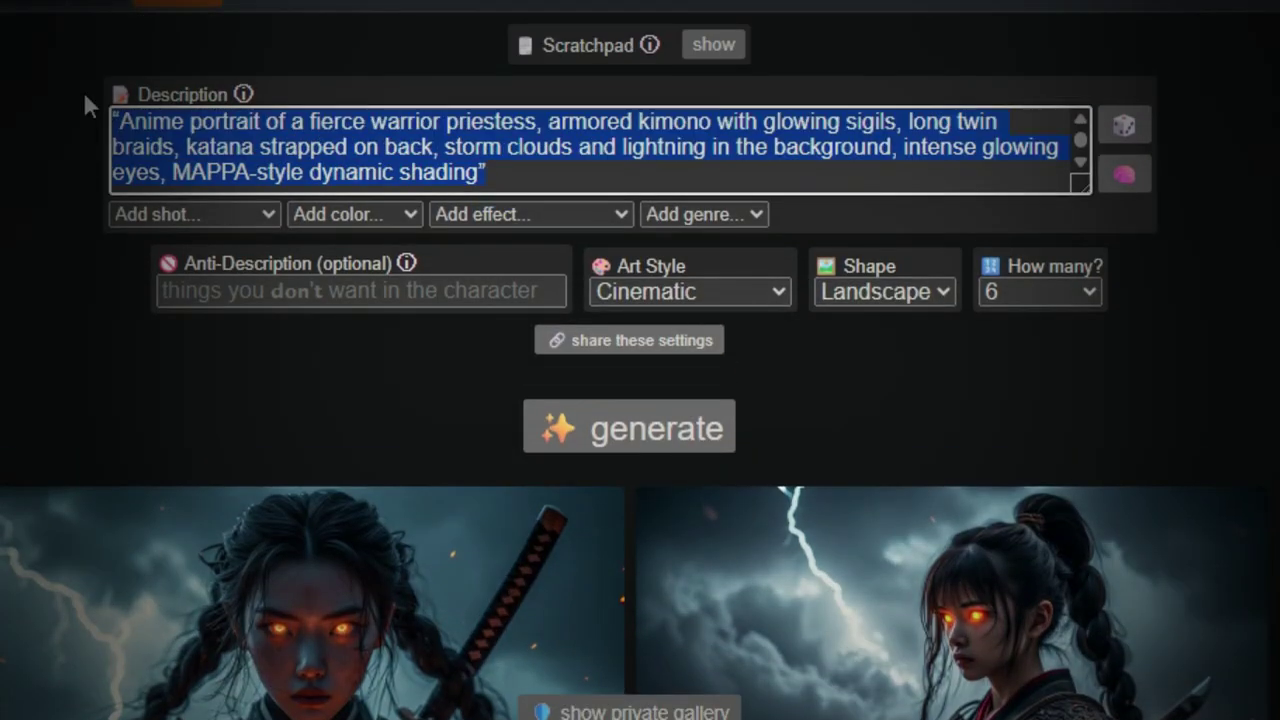
text("Cartoon portrait of a heroic samurai cat, orange tabby with scars, wearing traditional red-and-black armor, holding a small katana, cherry blossoms swirling in the background, dynamic anime-Pixar hybrid style")
click(693, 290)
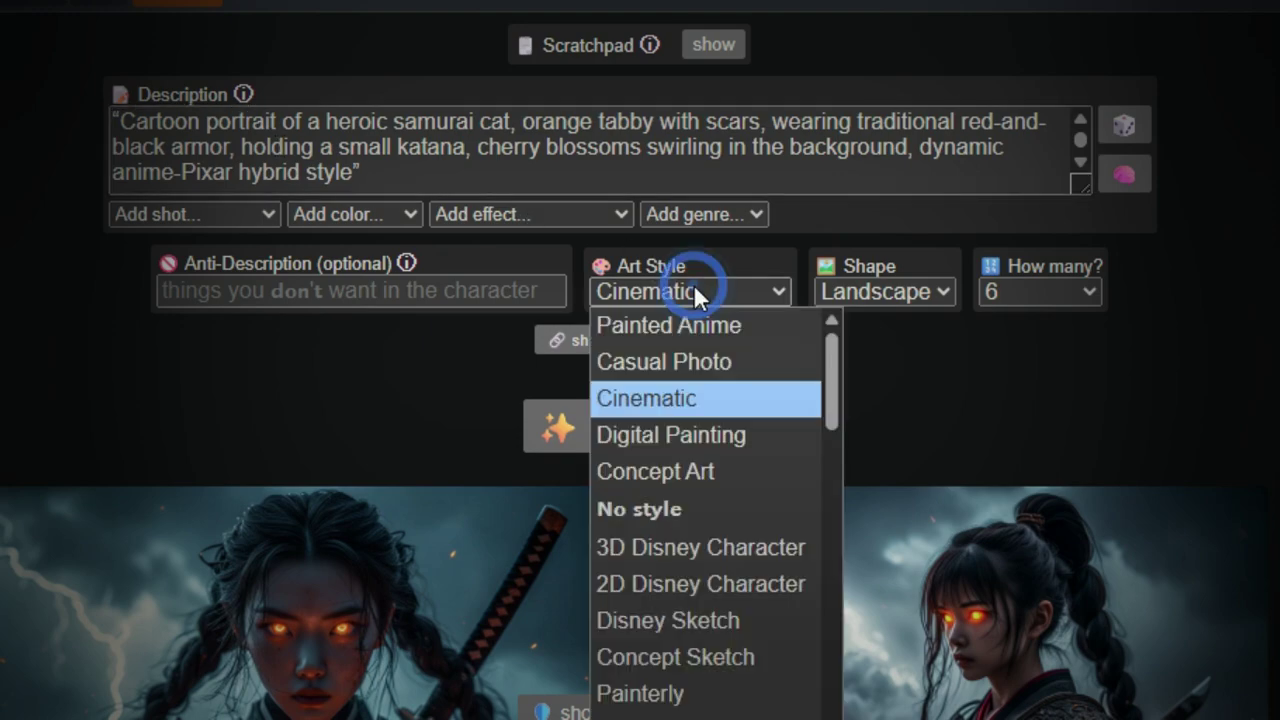
click(687, 541)
click(728, 388)
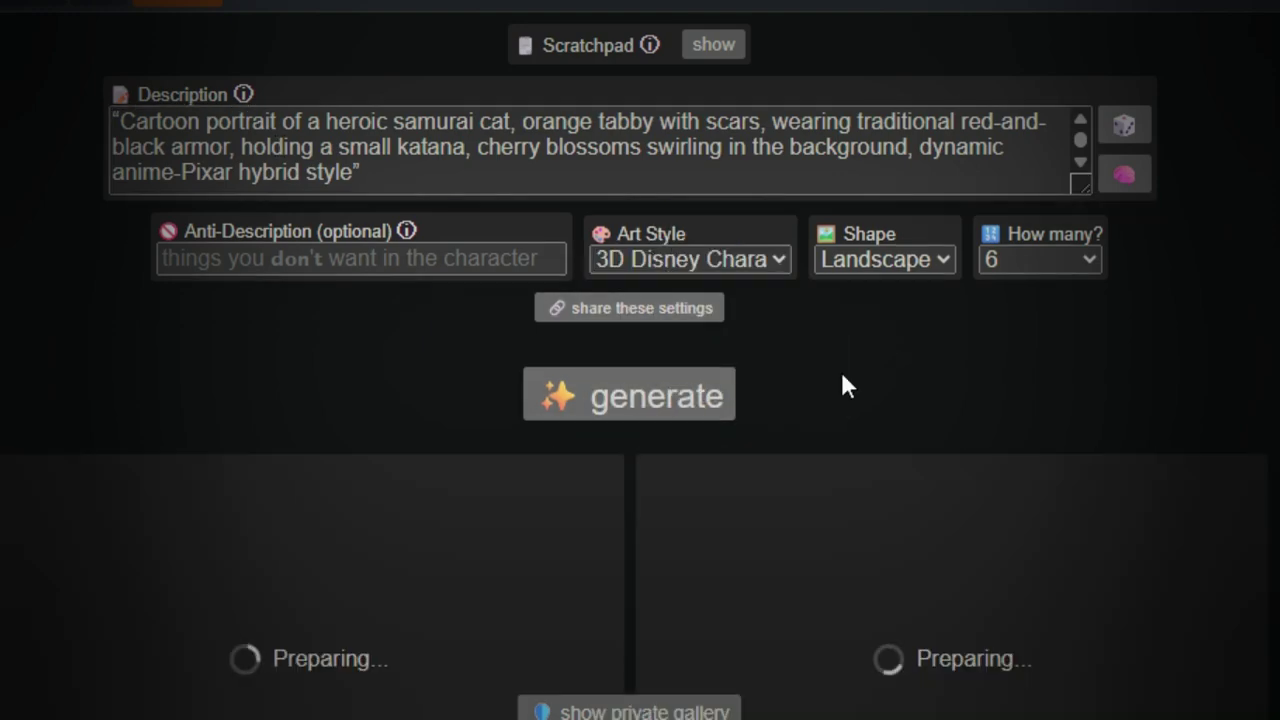
scroll(838, 390, down, 6)
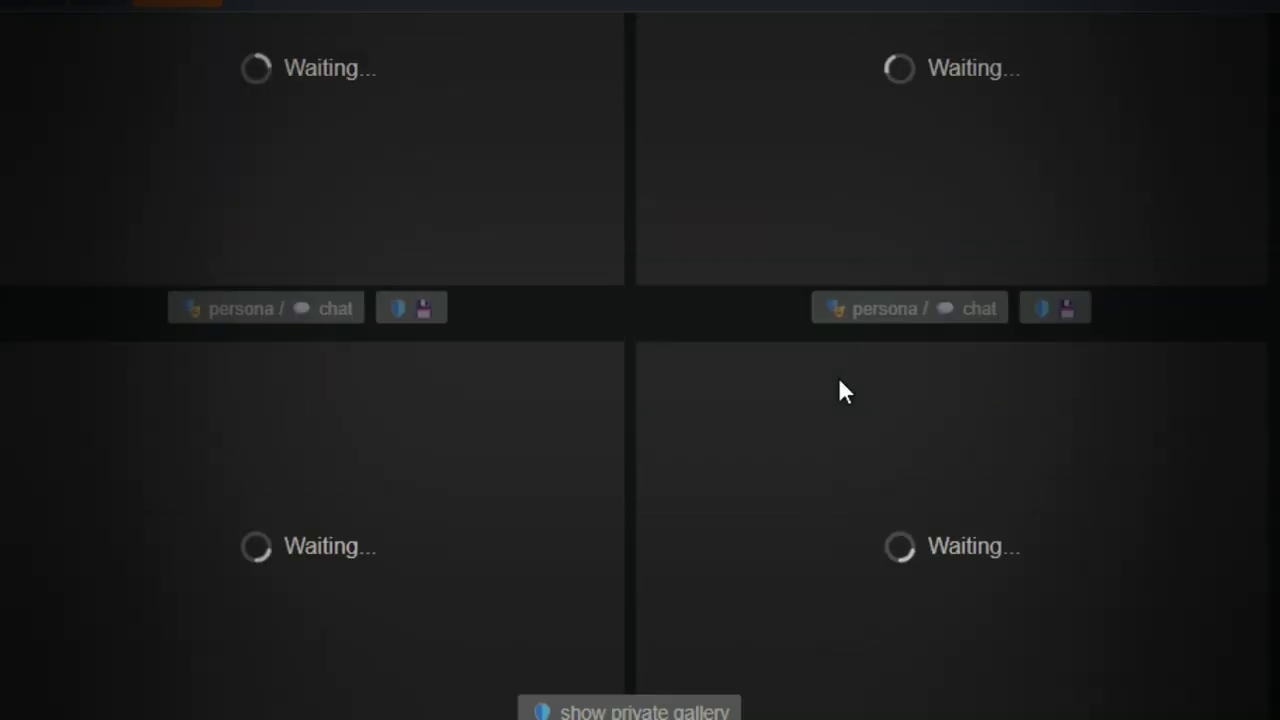
scroll(839, 381, up, 4)
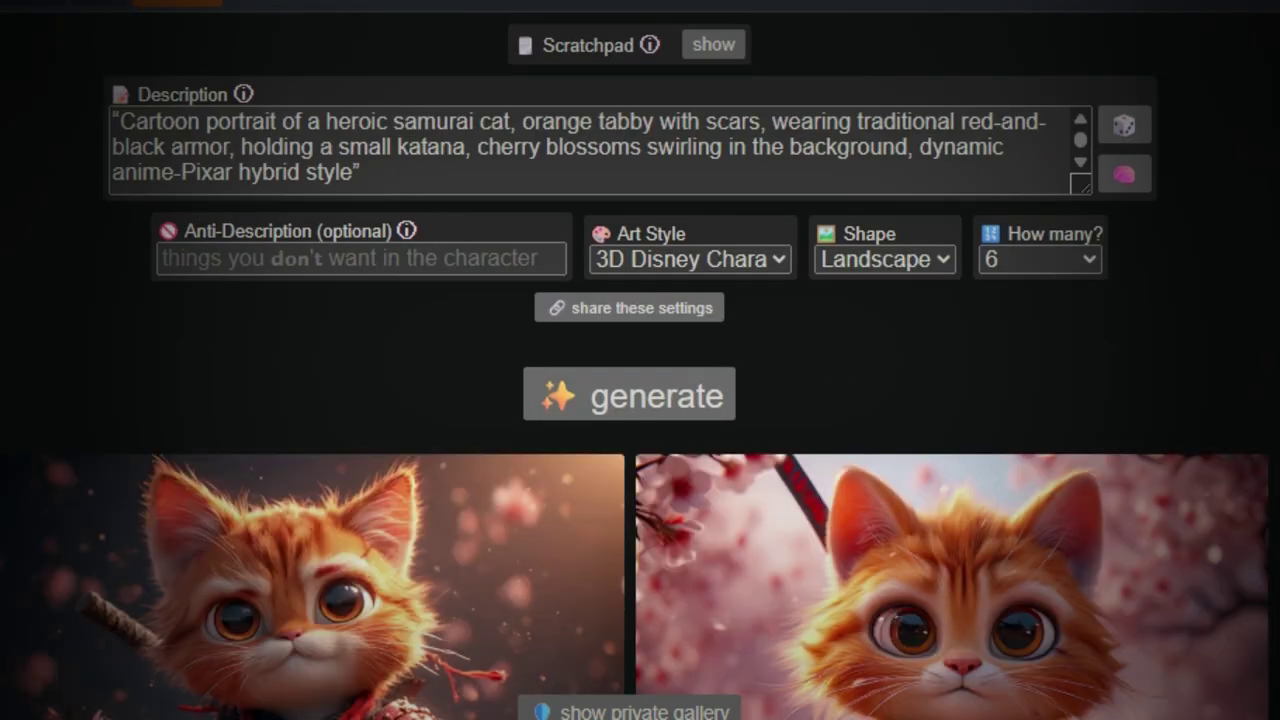
scroll(640, 435, down, 3)
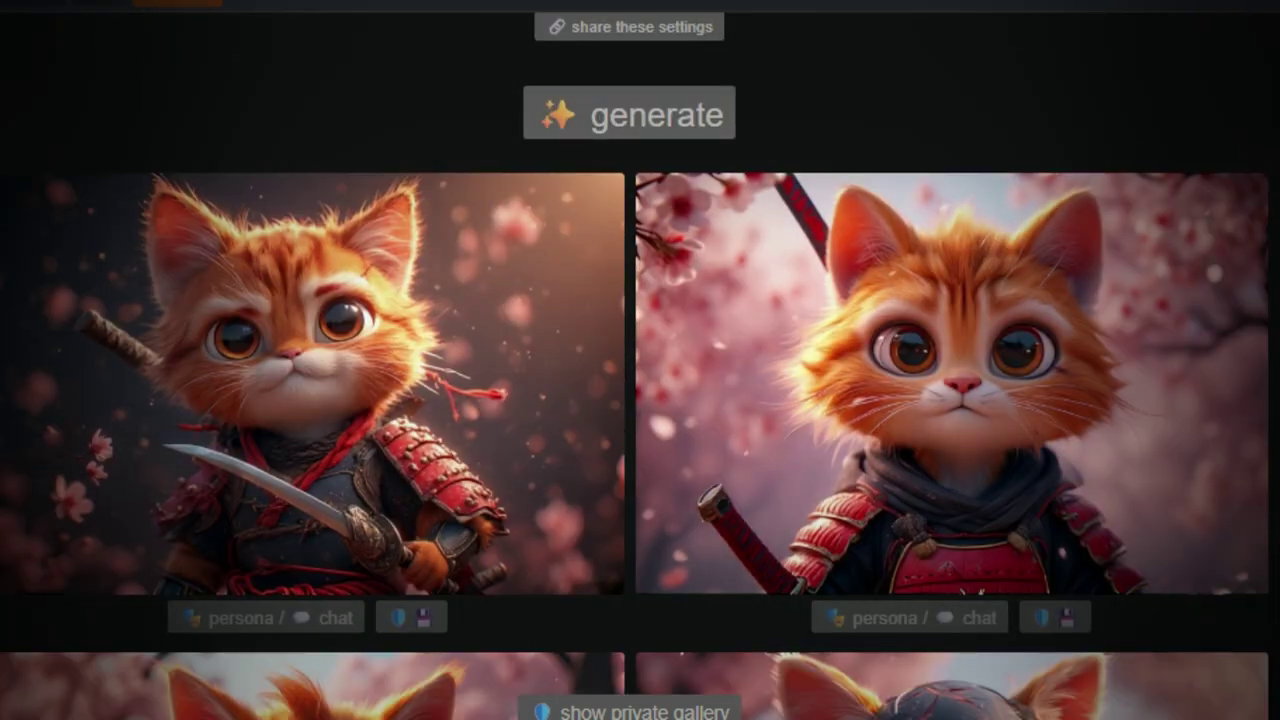
scroll(640, 366, down, 5)
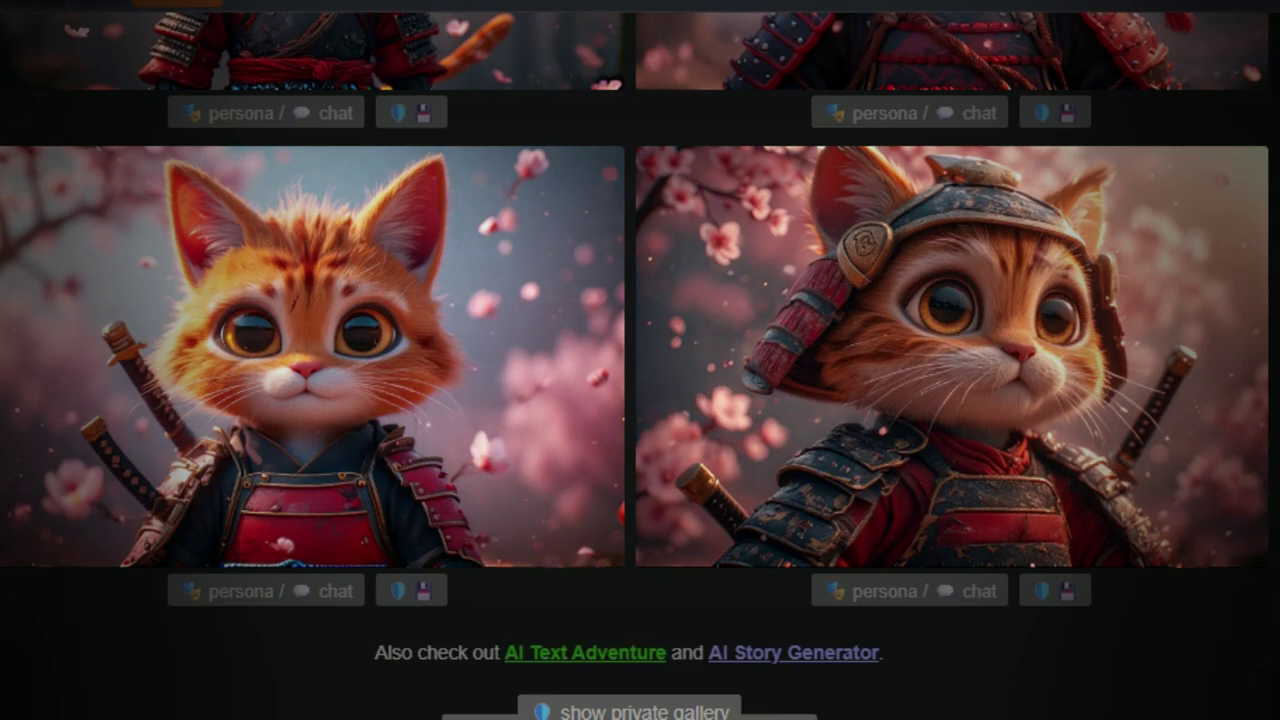
scroll(640, 366, up, 6)
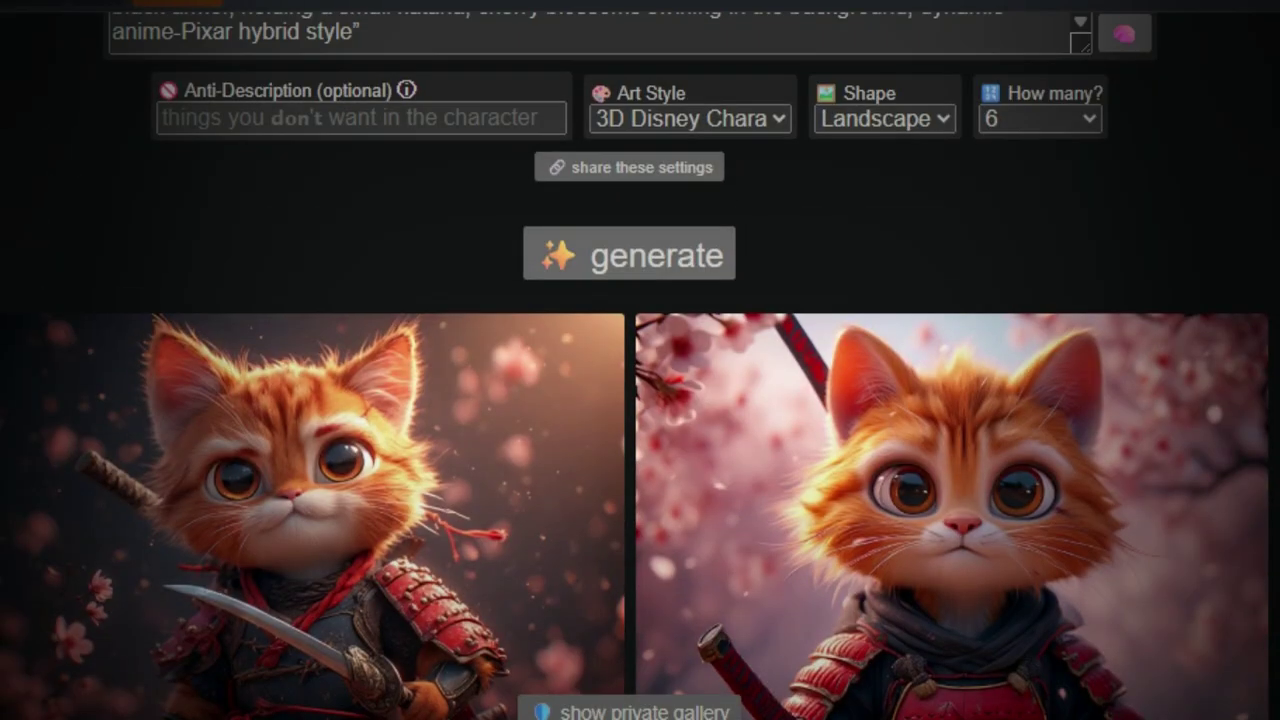
scroll(640, 366, up, 1)
click(403, 165)
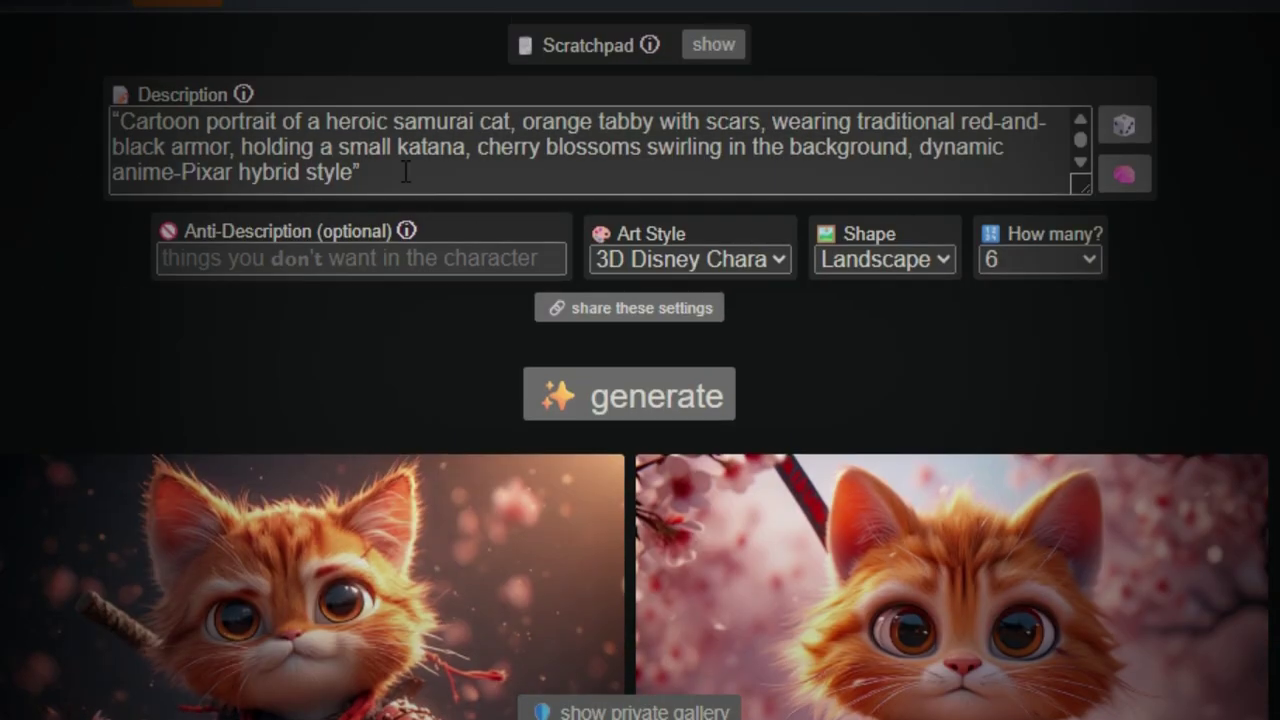
- Replace the prompt with the bulldog knight, choose Cinematic style, and generate
key(ctrl+a)
text("Cartoon English bulldog dressed in full medieval knight armor, holding a tiny sword and shield, standing in a royal castle hall, Pixar-style with strong metallic texture details")
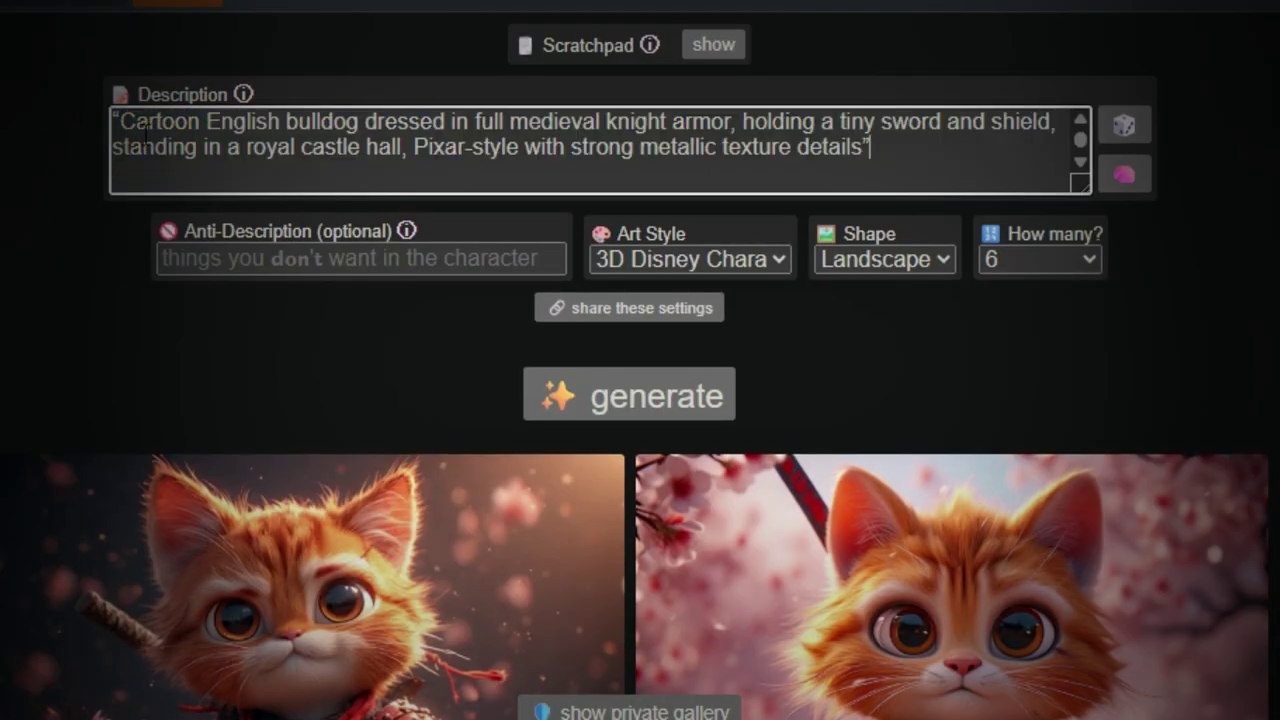
click(744, 260)
click(744, 370)
click(651, 451)
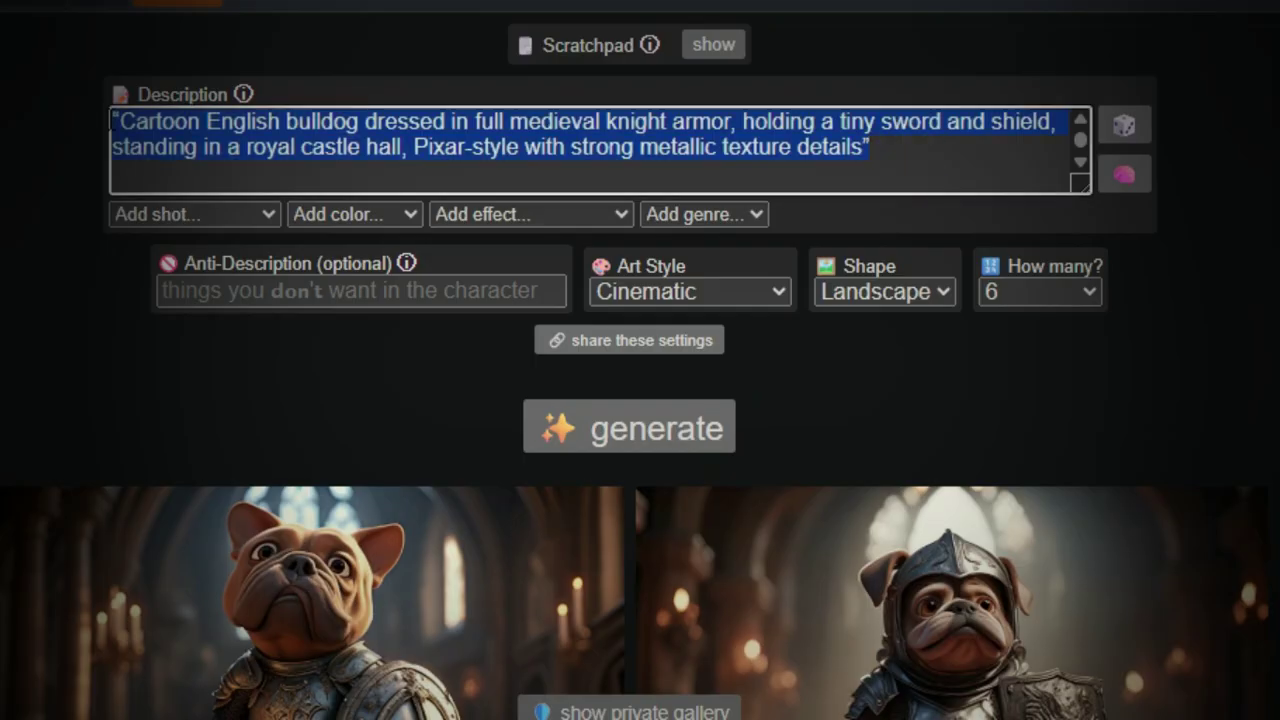
- Paste the crowned peacock prompt and set the art style to Studio Ghibli
text("Cartoon peacock wearing a golden crown and elaborate jewelry, multicolored feathers spread out in full display, standing in a royal palace garden, richly detailed Disney-Pixar style")
click(692, 292)
scroll(692, 524, down, 5)
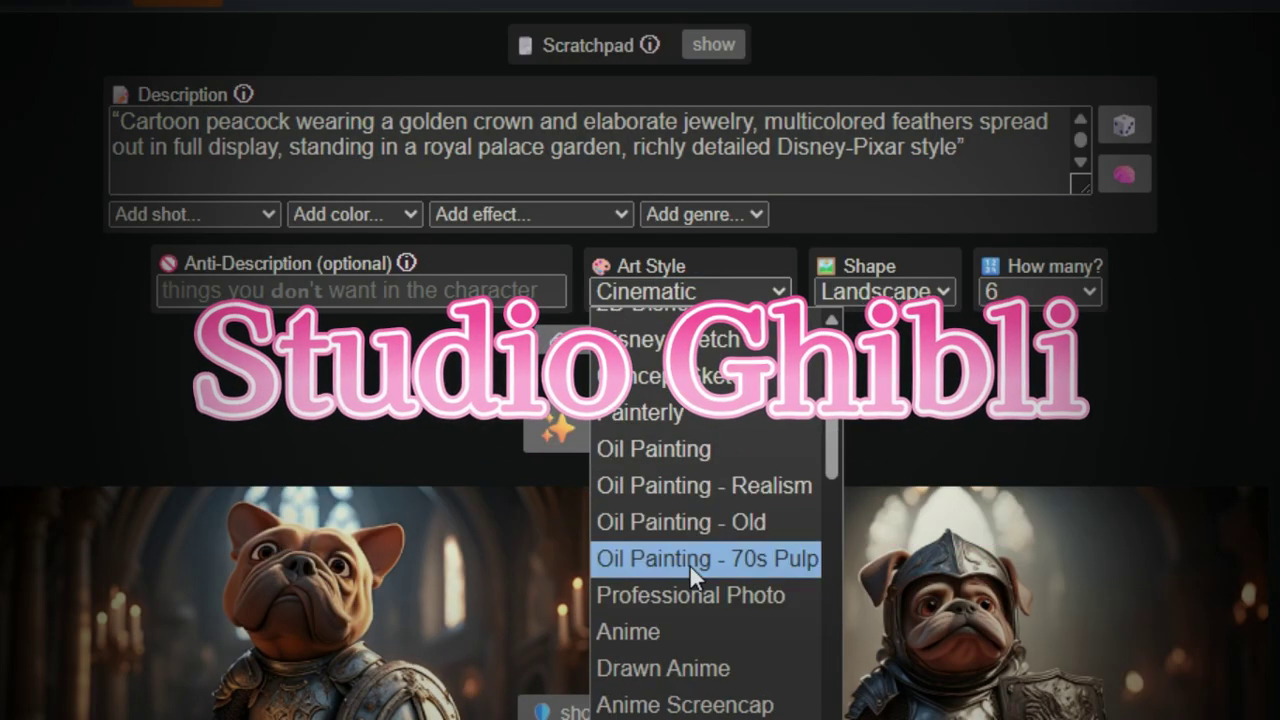
click(691, 640)
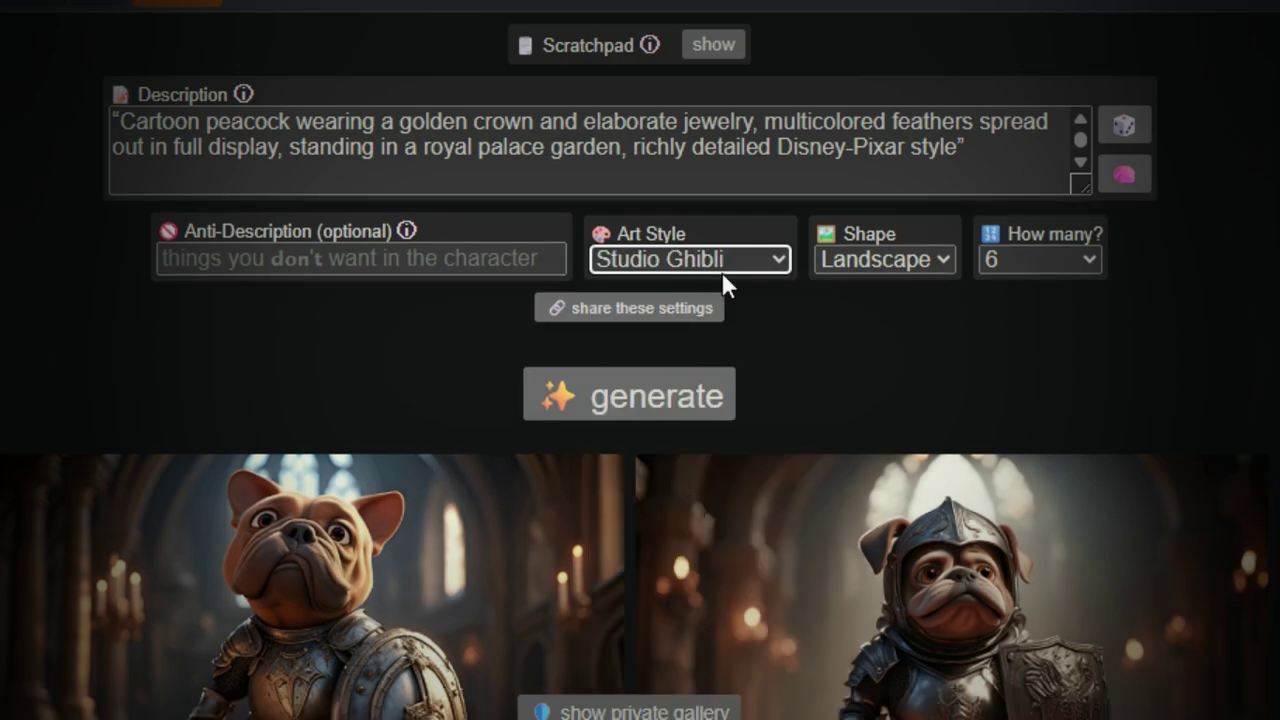